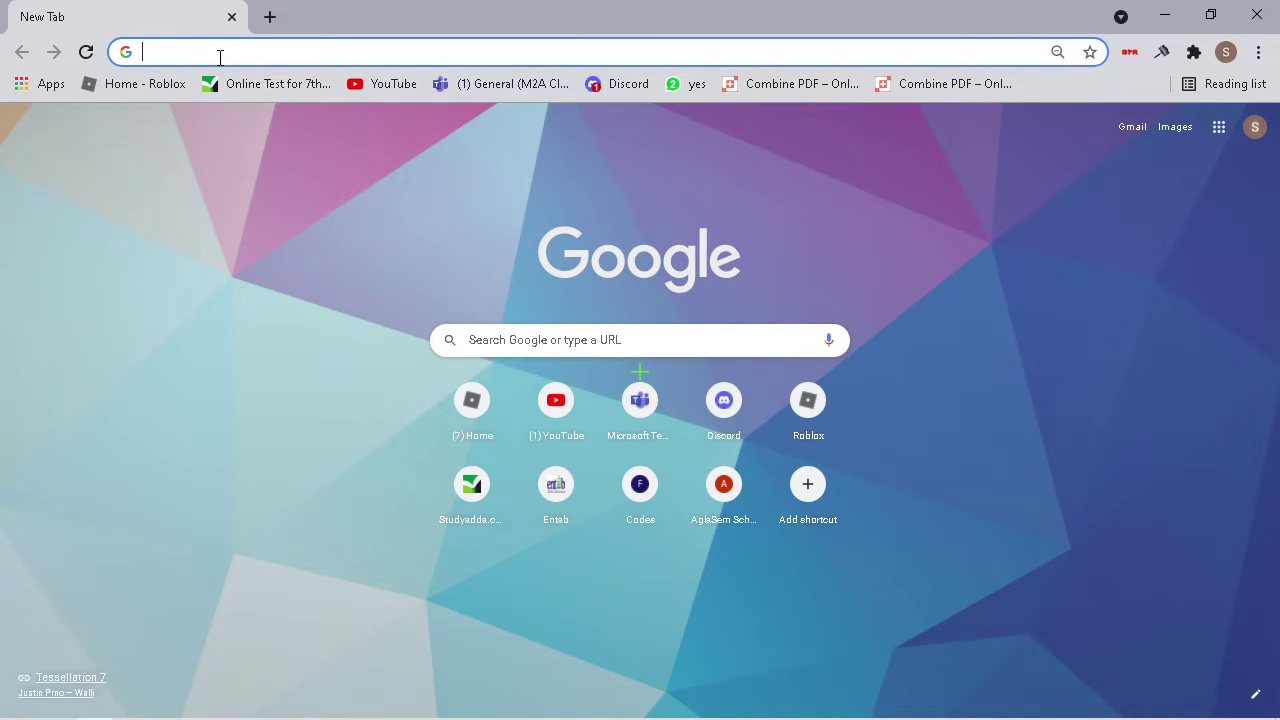
Search the web for "fpsunlocker" and download the 32-bit Roblox FPS Unlocker 4.3.0 from the axstin/rbxfpsunlocker releases on GitHub
{"action": "type", "text": "fpsun"}
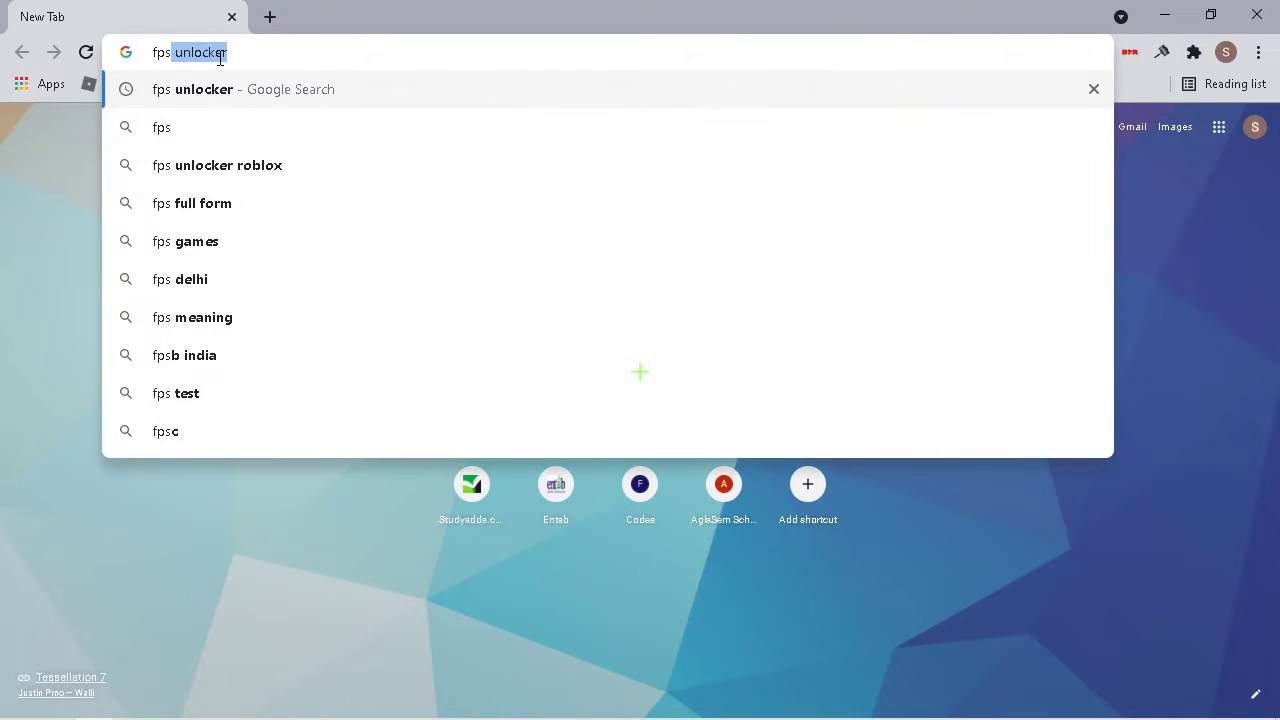
{"action": "type", "text": "locker"}
{"action": "key", "text": "Return"}
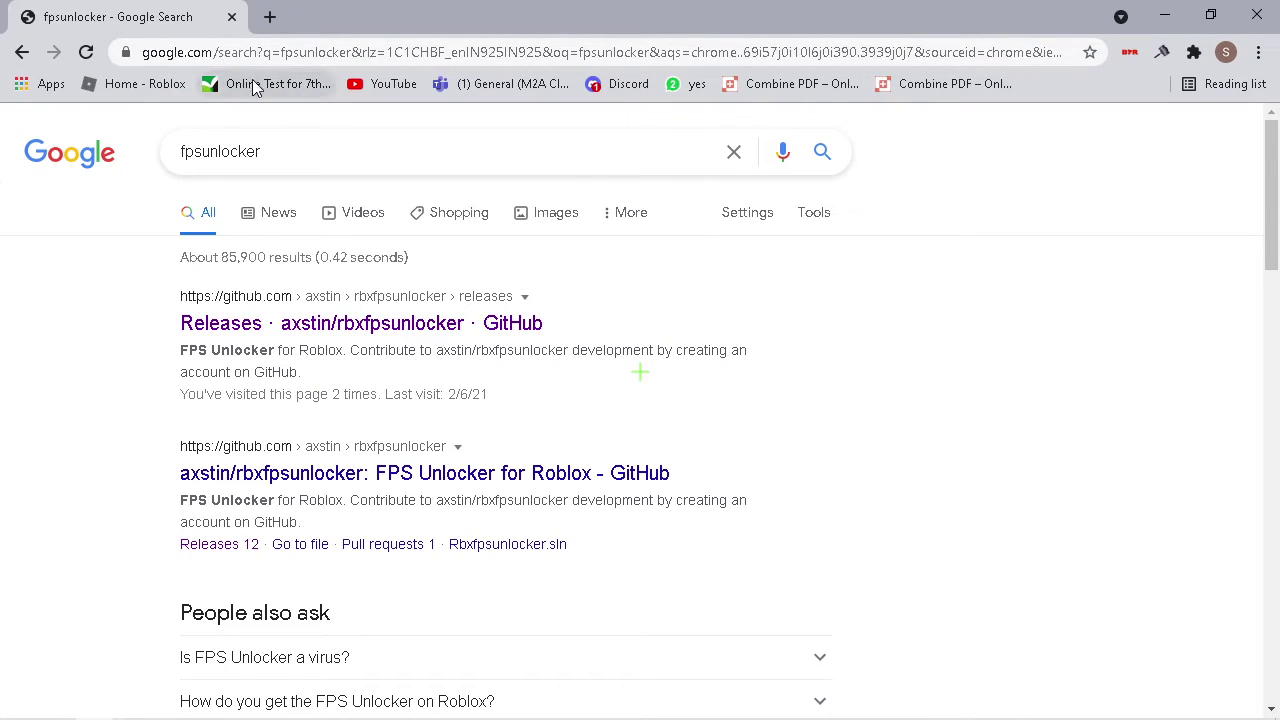
{"action": "left_click", "coordinate": [226, 326]}
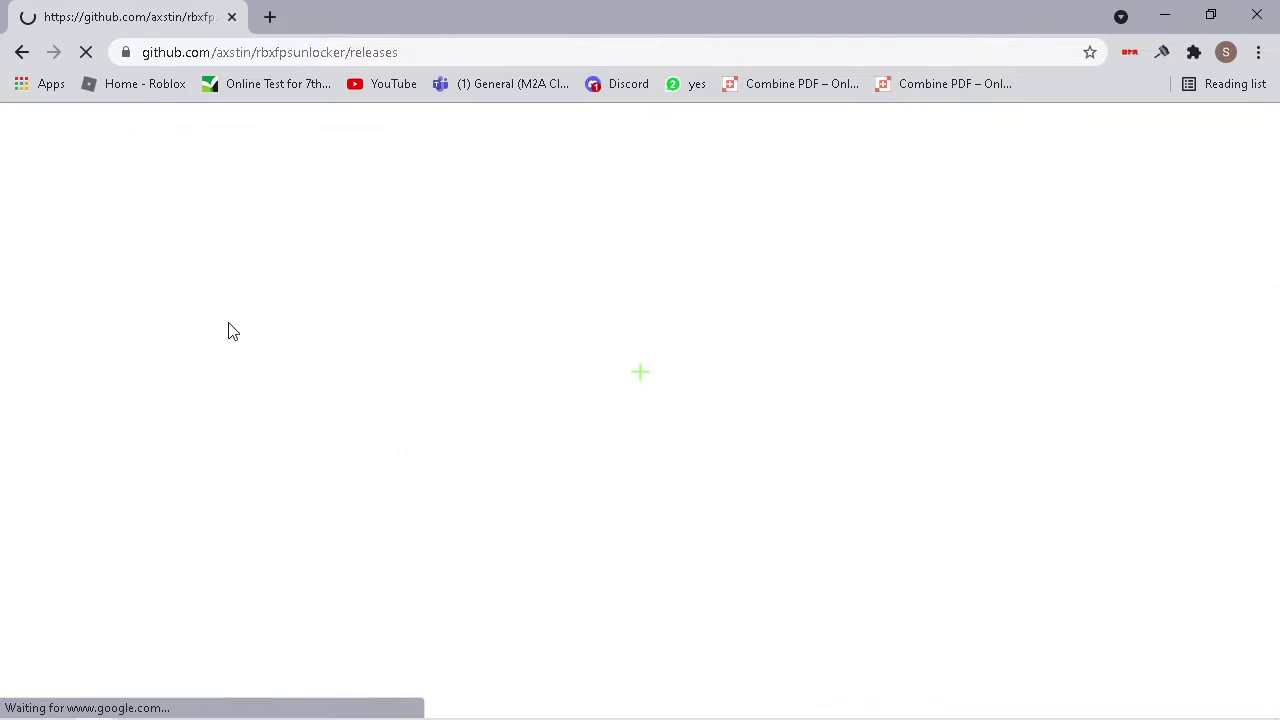
{"action": "scroll", "coordinate": [455, 487], "scroll_direction": "down", "scroll_amount": 2}
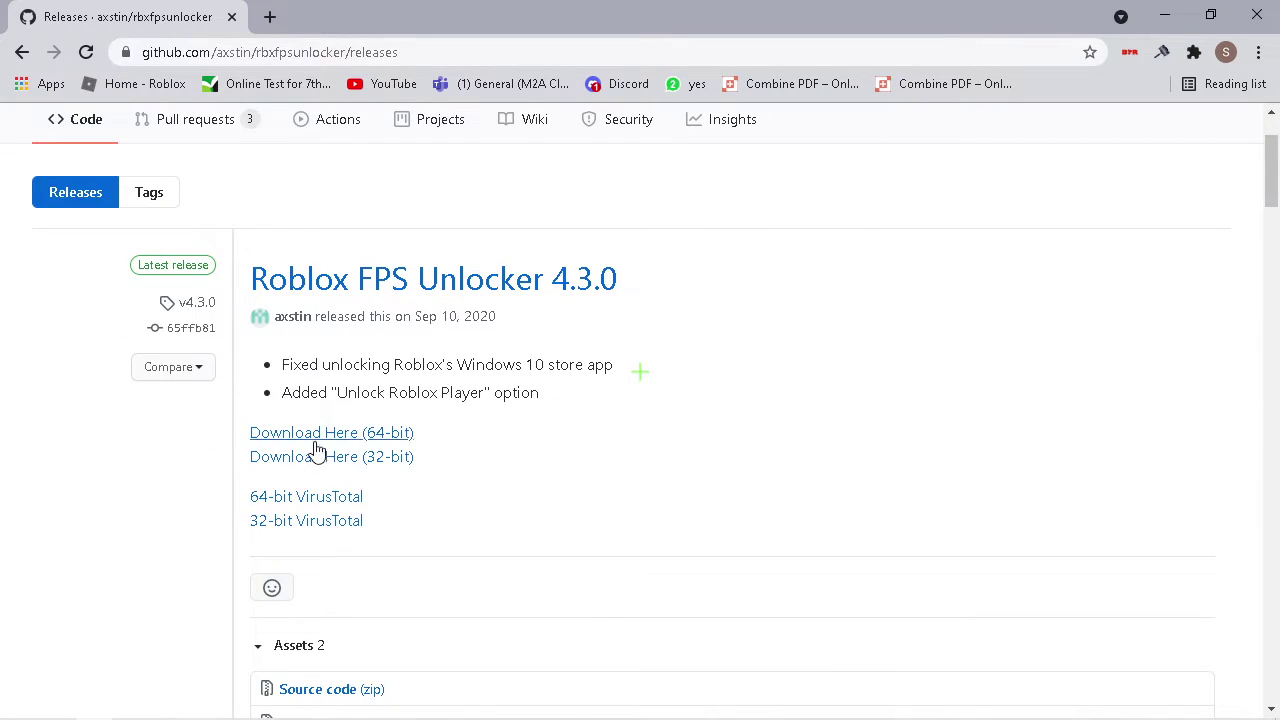
{"action": "left_click", "coordinate": [343, 460]}
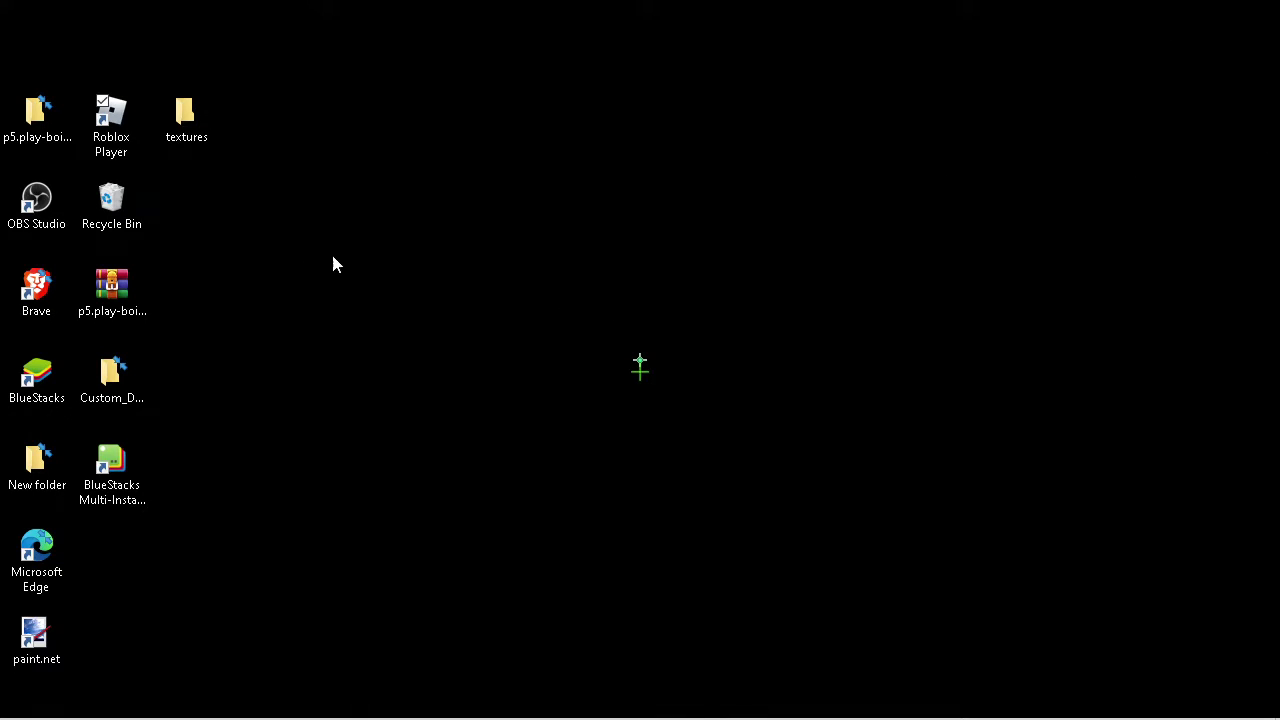
Review the Disable full-screen optimisations option in the Roblox Player shortcut's compatibility properties and accept the dialog
{"action": "right_click", "coordinate": [111, 120]}
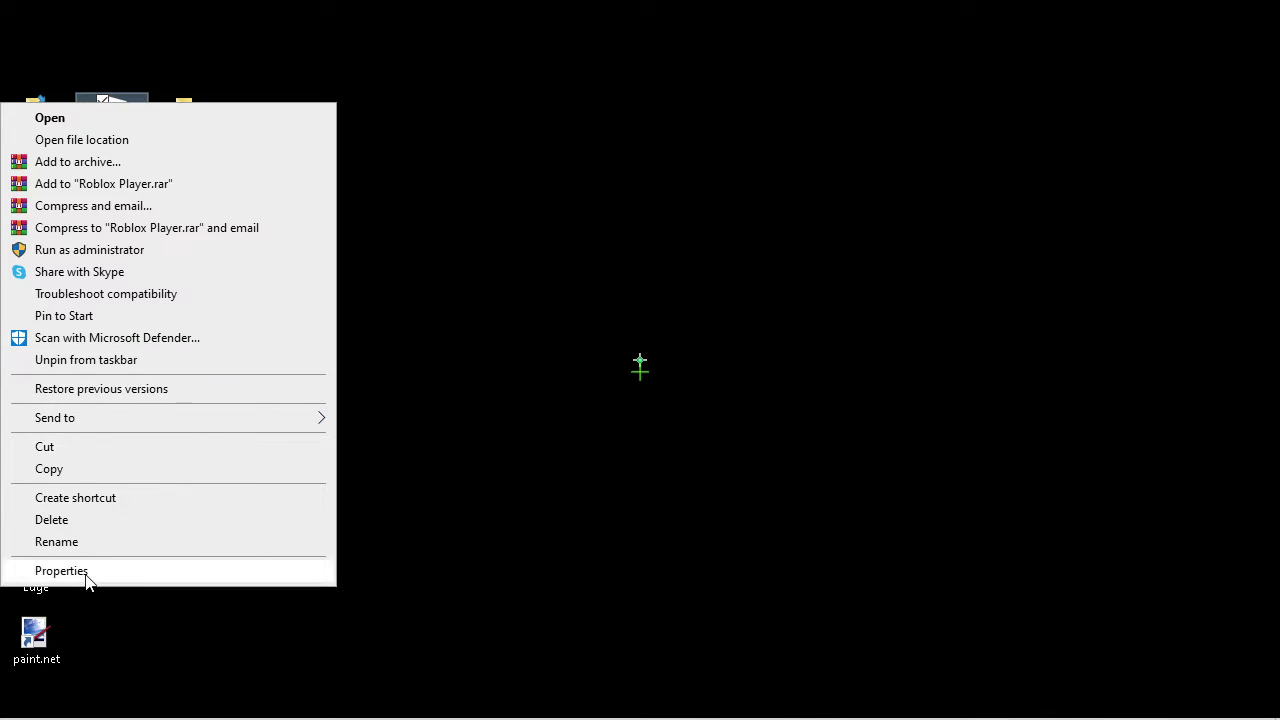
{"action": "left_click", "coordinate": [86, 580]}
{"action": "left_click", "coordinate": [437, 176]}
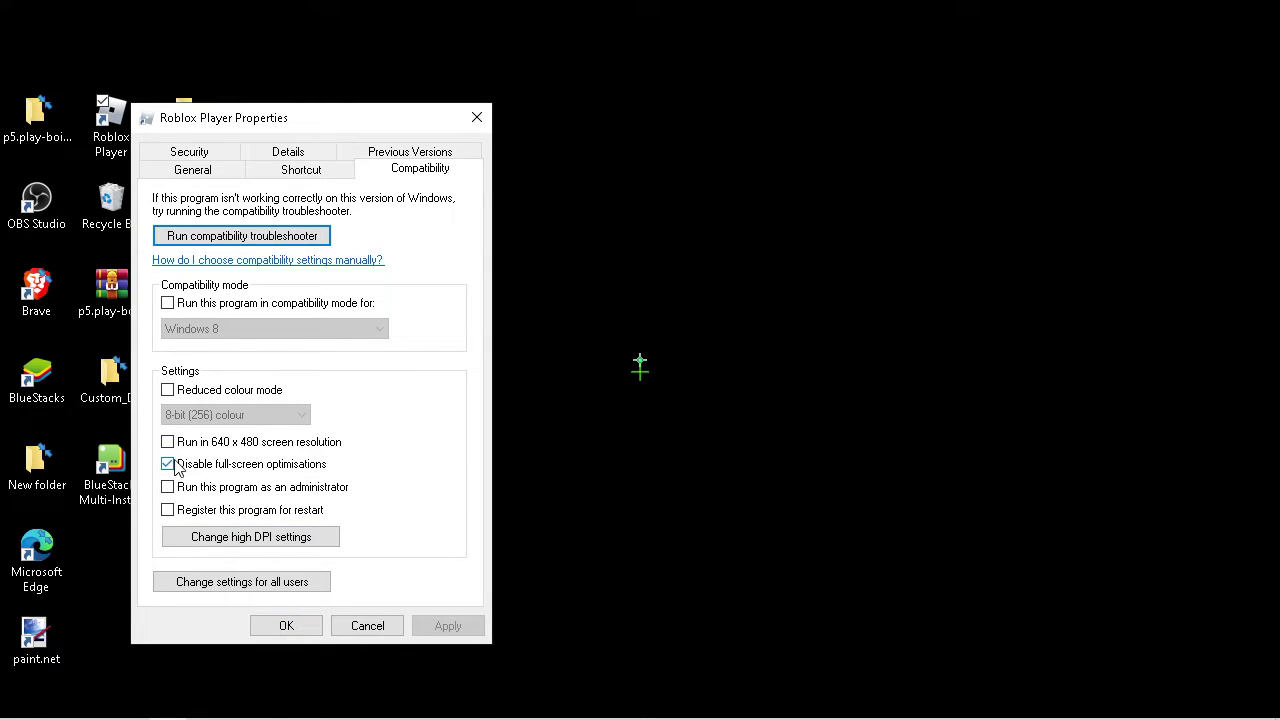
{"action": "left_click", "coordinate": [282, 625]}
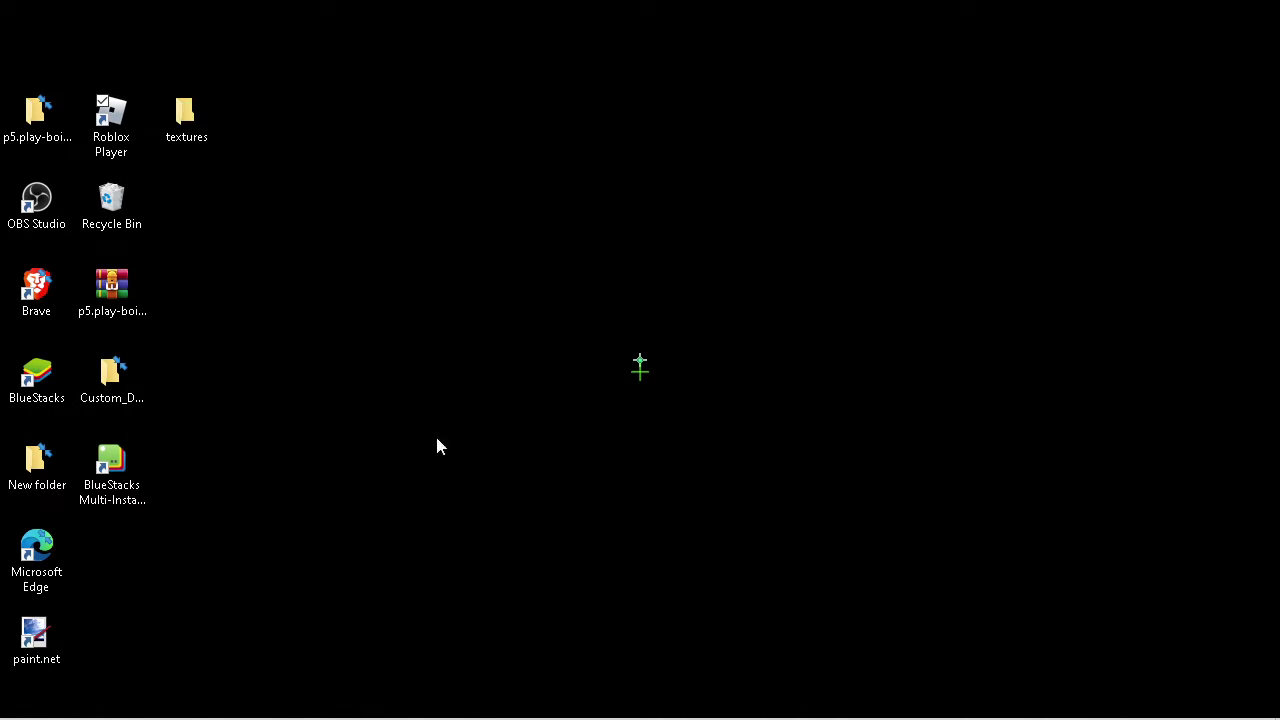
Open Control Panel and go to the System page under System and Security
{"action": "key", "text": "super"}
{"action": "type", "text": "c"}
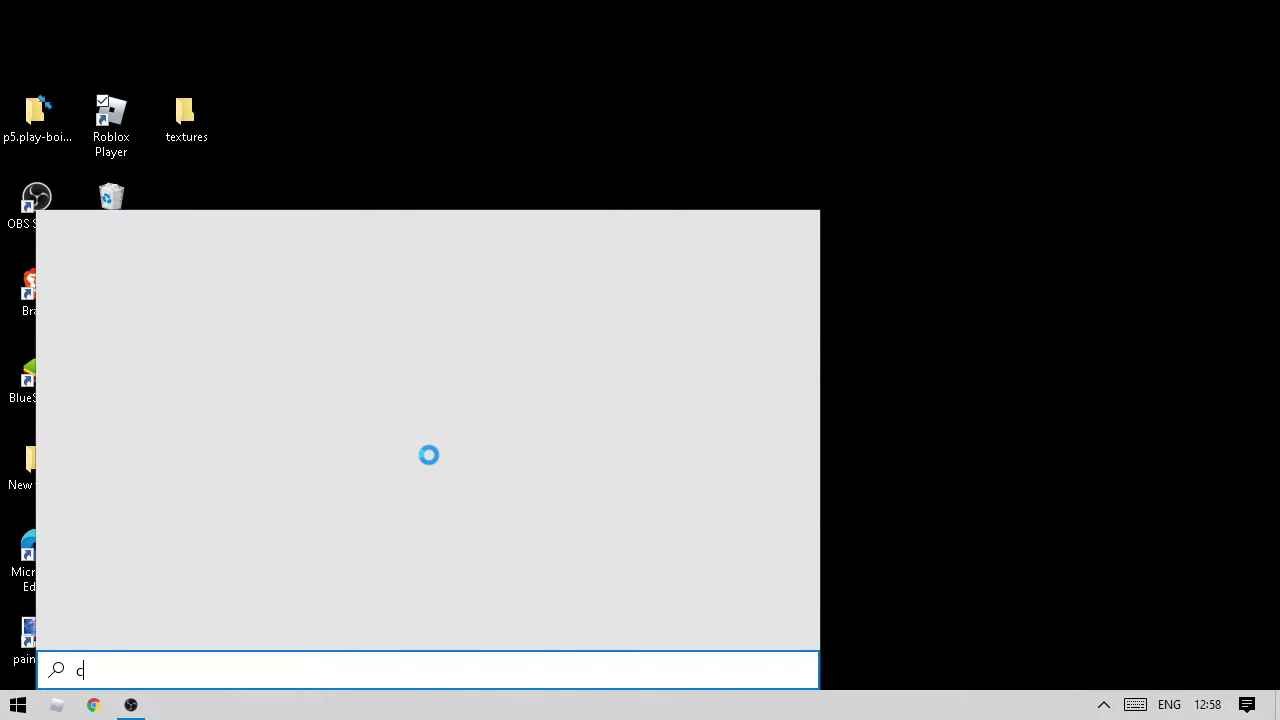
{"action": "type", "text": "on"}
{"action": "left_click", "coordinate": [430, 463]}
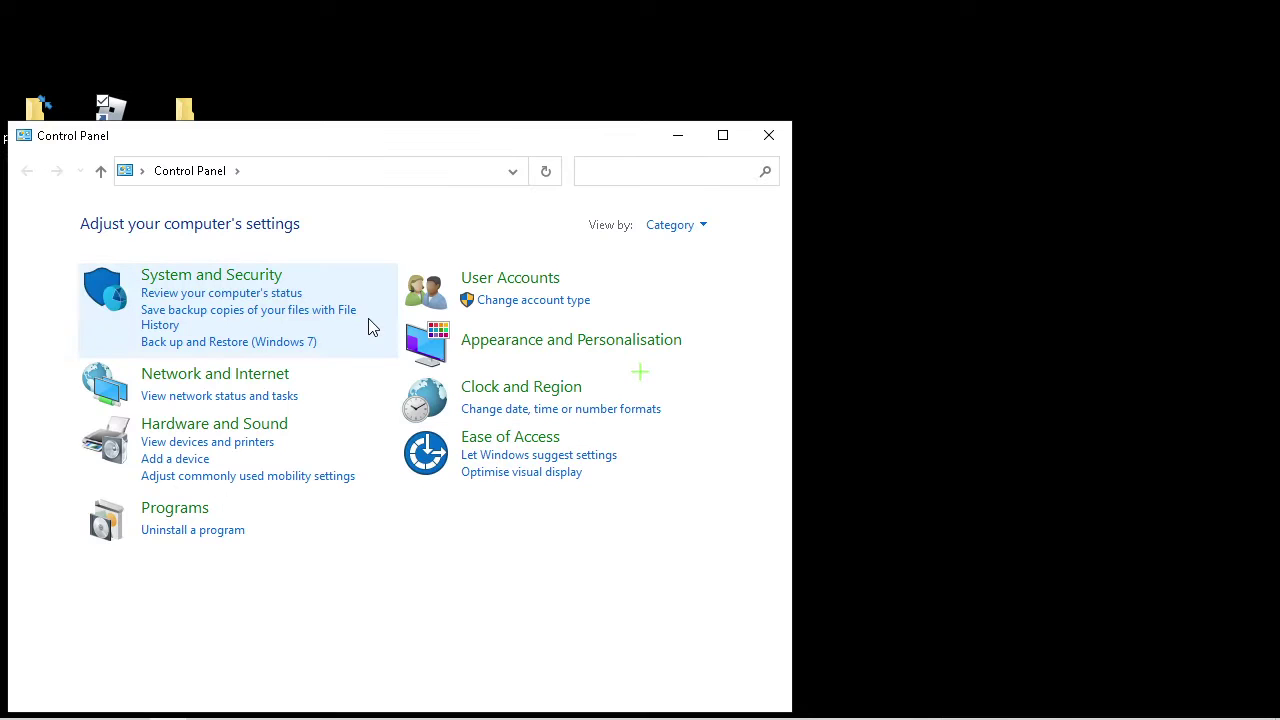
{"action": "left_click", "coordinate": [195, 280]}
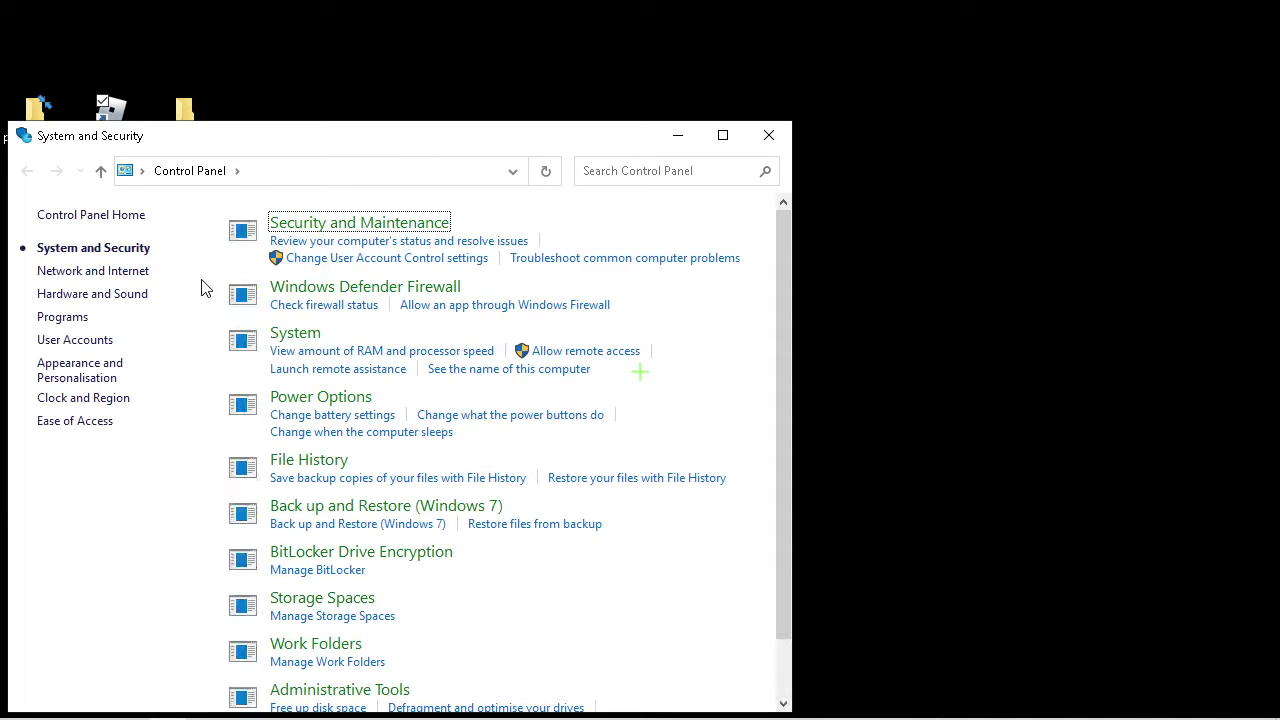
{"action": "left_click", "coordinate": [293, 340]}
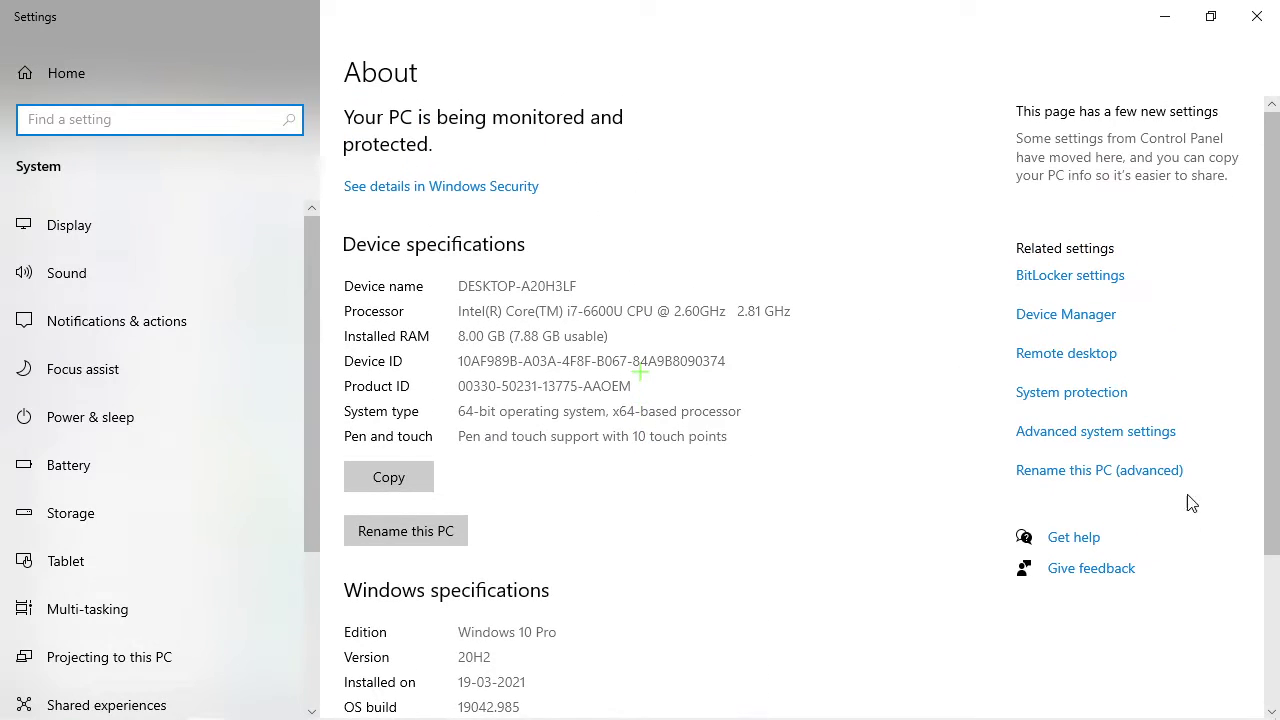
Review the Adjust for best performance choice in the advanced system settings' visual effects, accept the dialogs and close the open windows
{"action": "left_click", "coordinate": [1105, 437]}
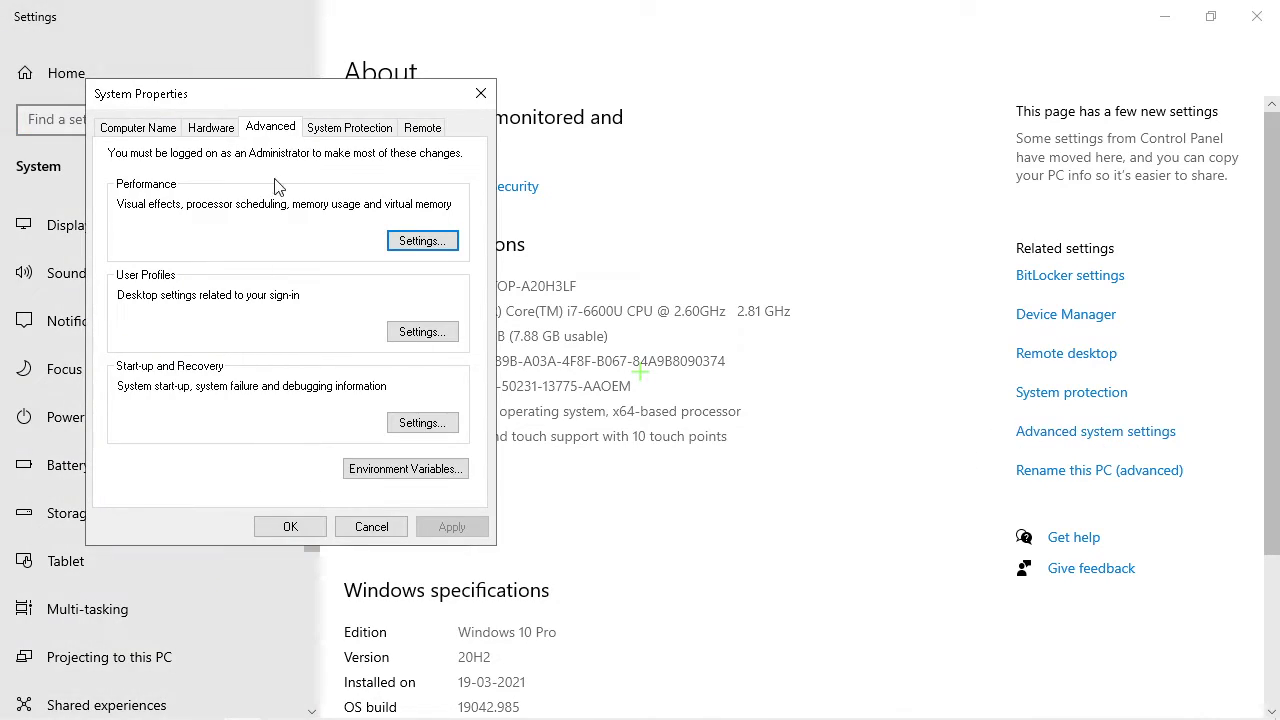
{"action": "left_click", "coordinate": [428, 240]}
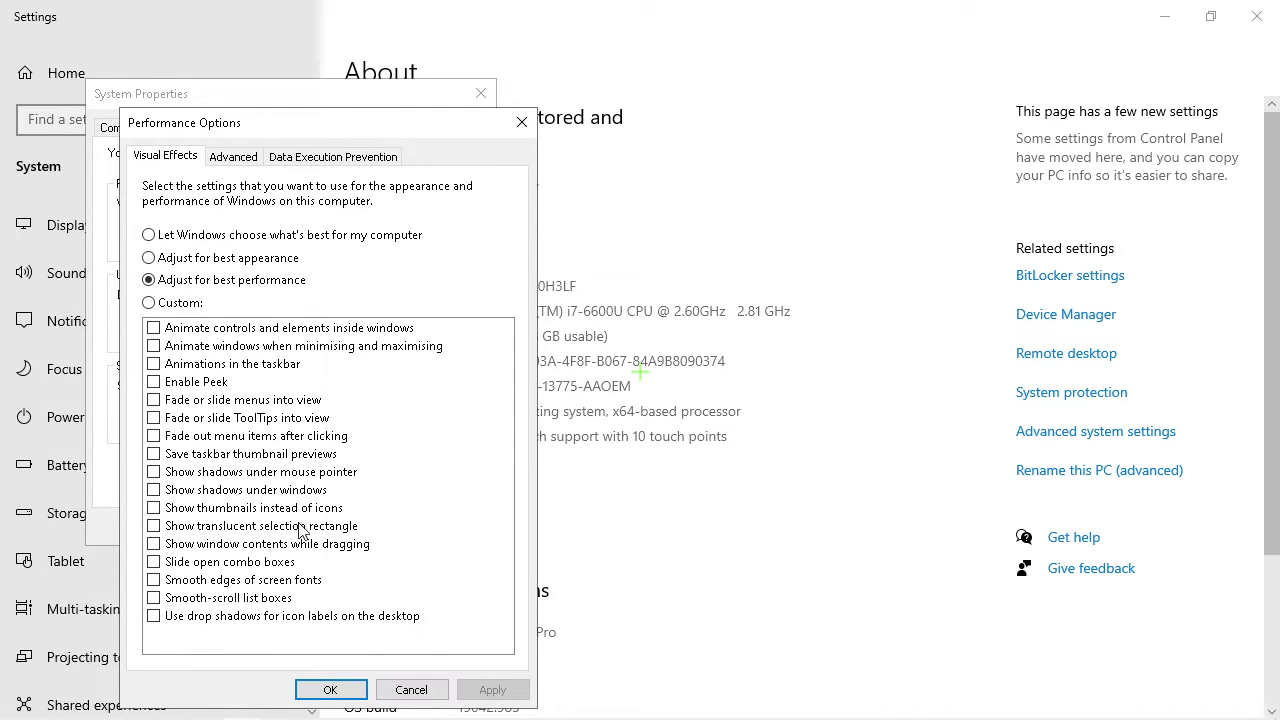
{"action": "left_click", "coordinate": [323, 689]}
{"action": "left_click", "coordinate": [292, 526]}
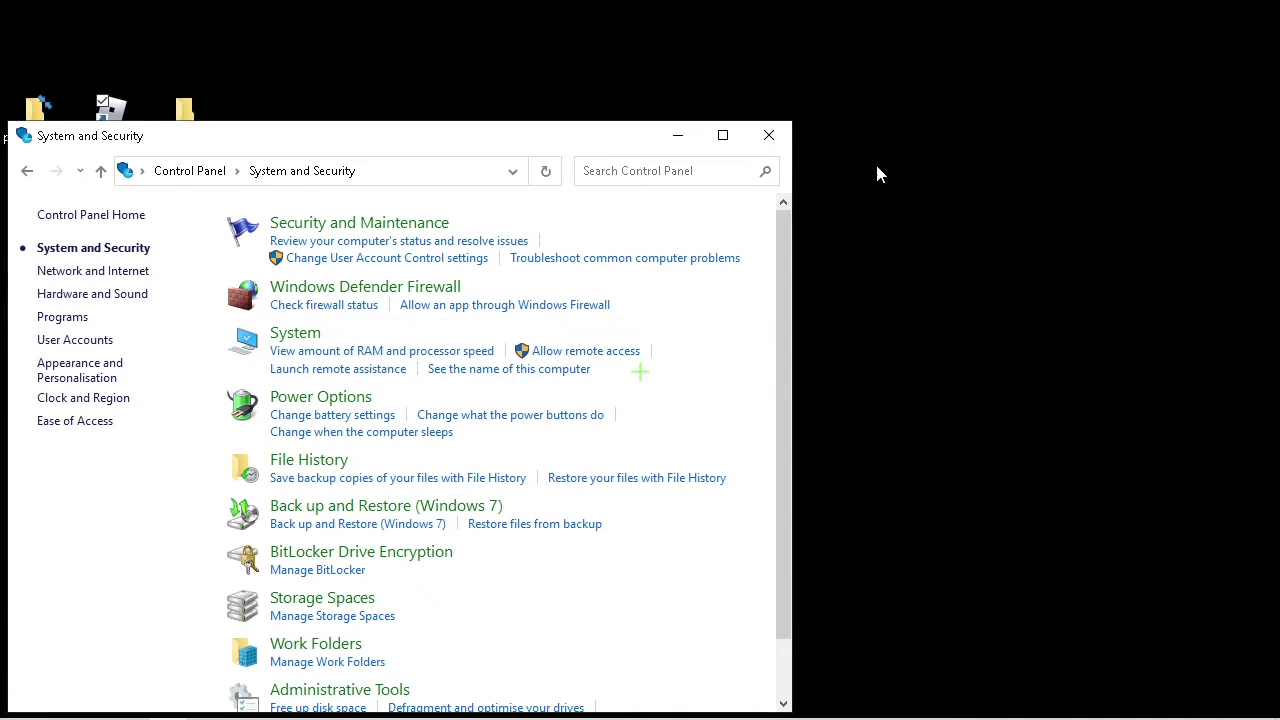
{"action": "left_click", "coordinate": [771, 133]}
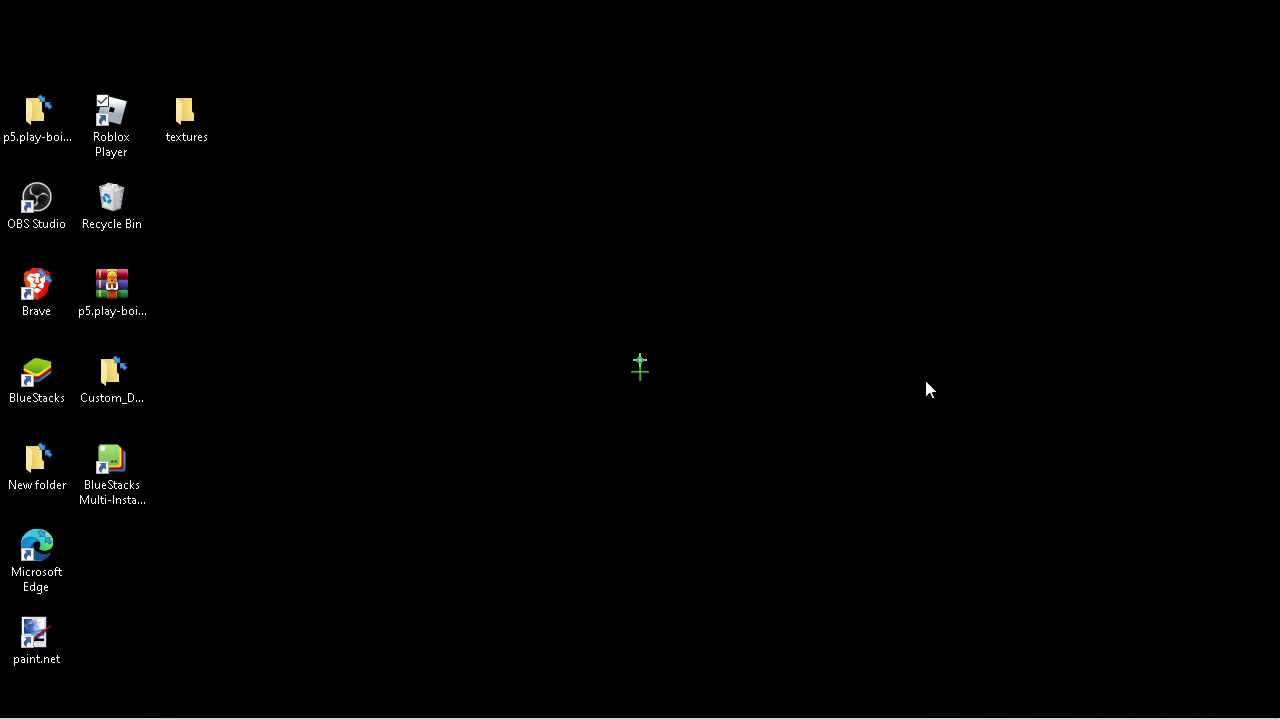
Review the available display resolutions in the Windows display settings, including 1280 × 720, and close Settings
{"action": "key", "text": "super"}
{"action": "type", "text": "set"}
{"action": "key", "text": "Return"}
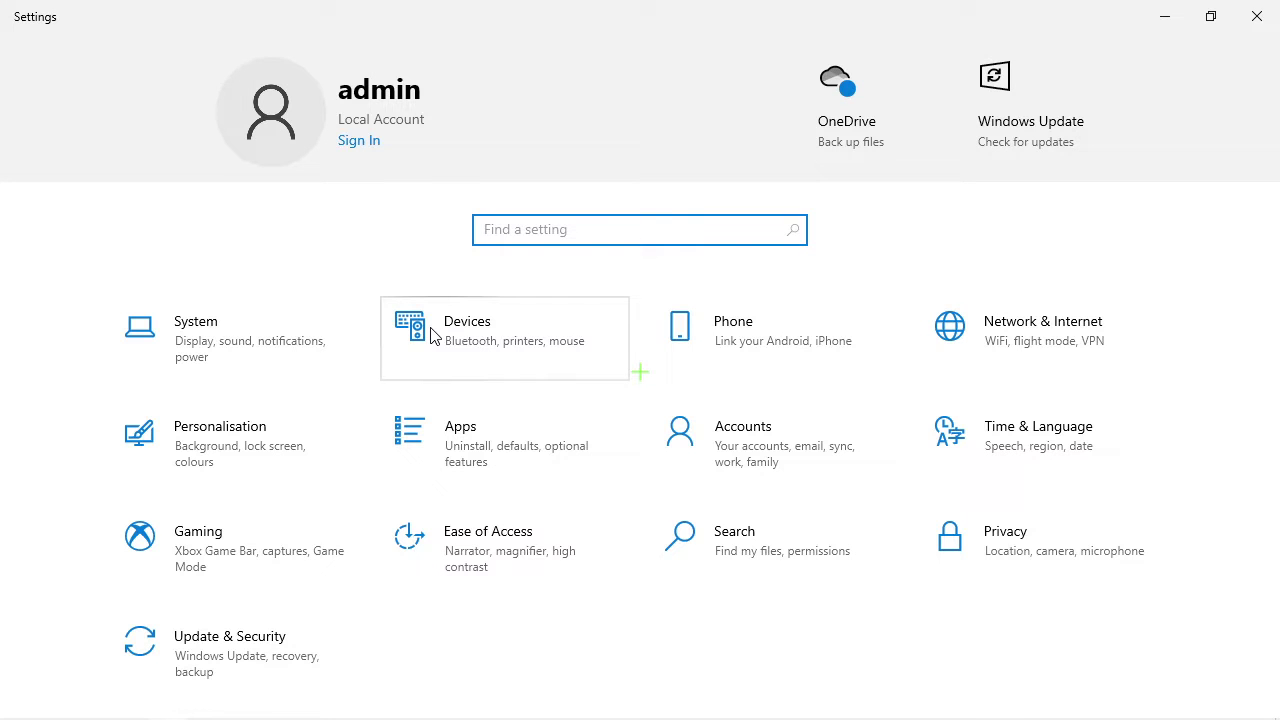
{"action": "left_click", "coordinate": [267, 342]}
{"action": "scroll", "coordinate": [330, 420], "scroll_direction": "down", "scroll_amount": 4}
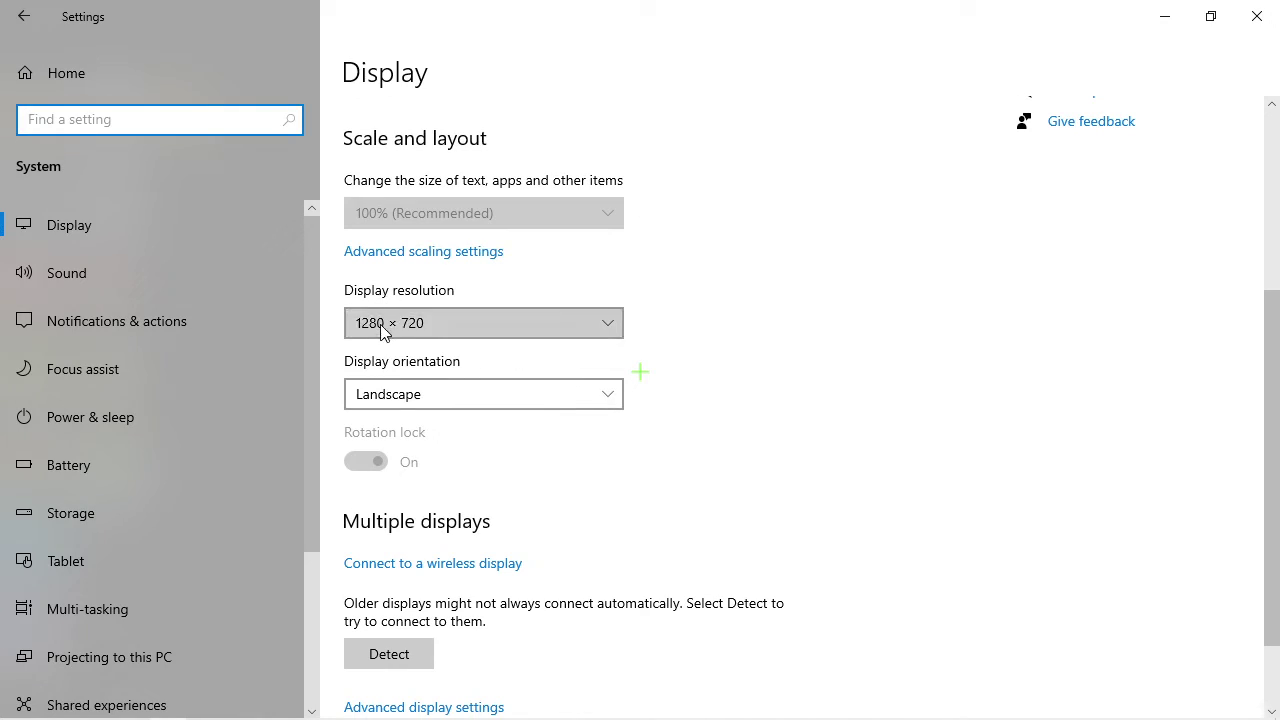
{"action": "left_click", "coordinate": [383, 330]}
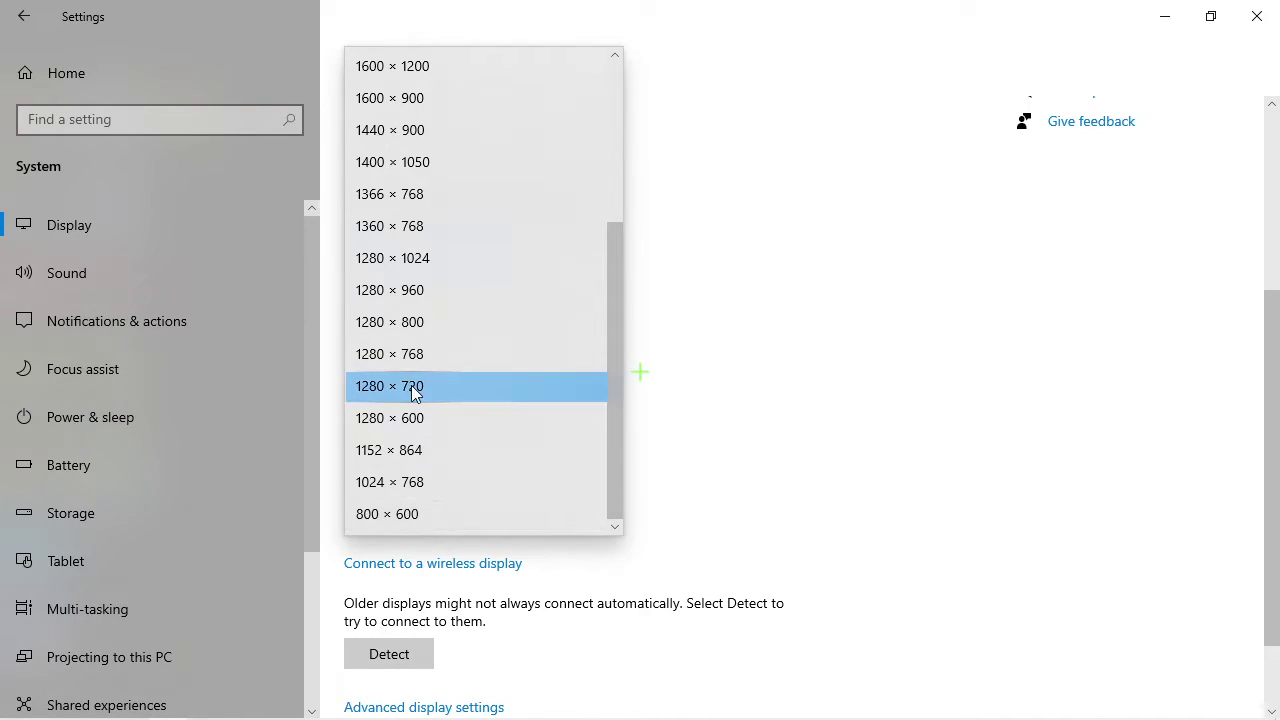
{"action": "left_click", "coordinate": [840, 325]}
{"action": "scroll", "coordinate": [680, 440], "scroll_direction": "down", "scroll_amount": 1}
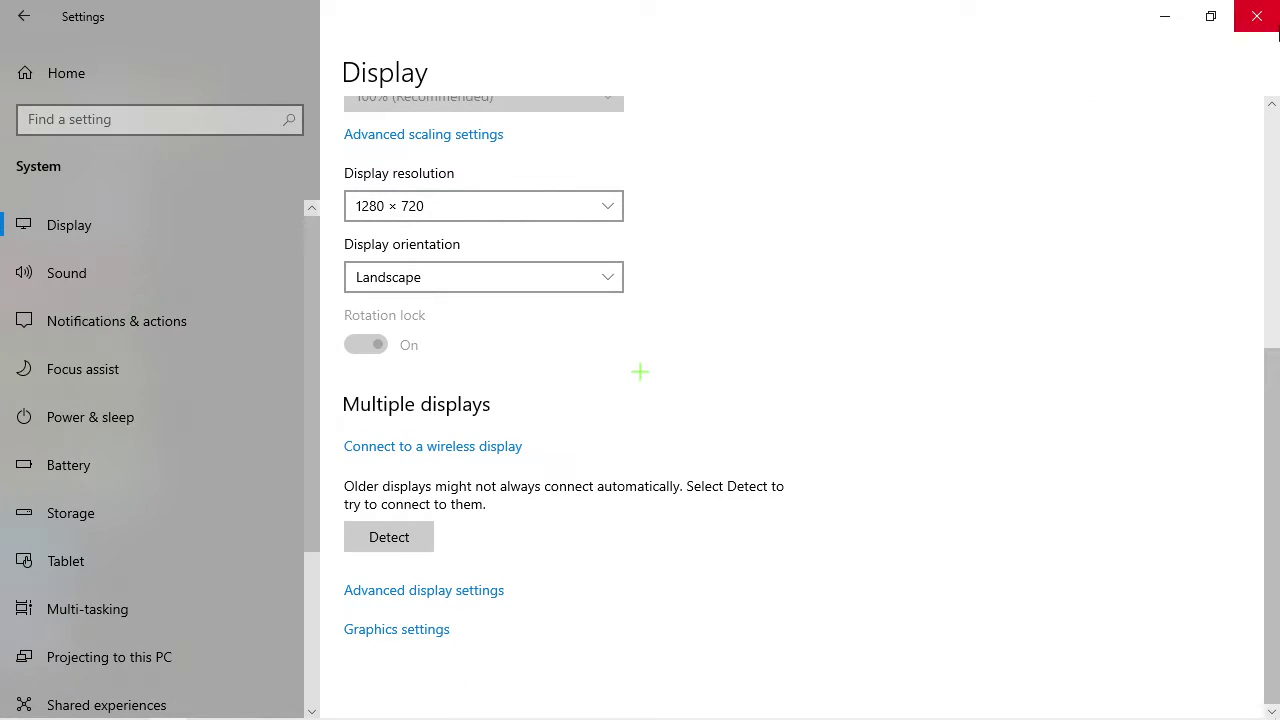
{"action": "left_click", "coordinate": [1276, 30]}
{"action": "mouse_move", "coordinate": [65, 712]}
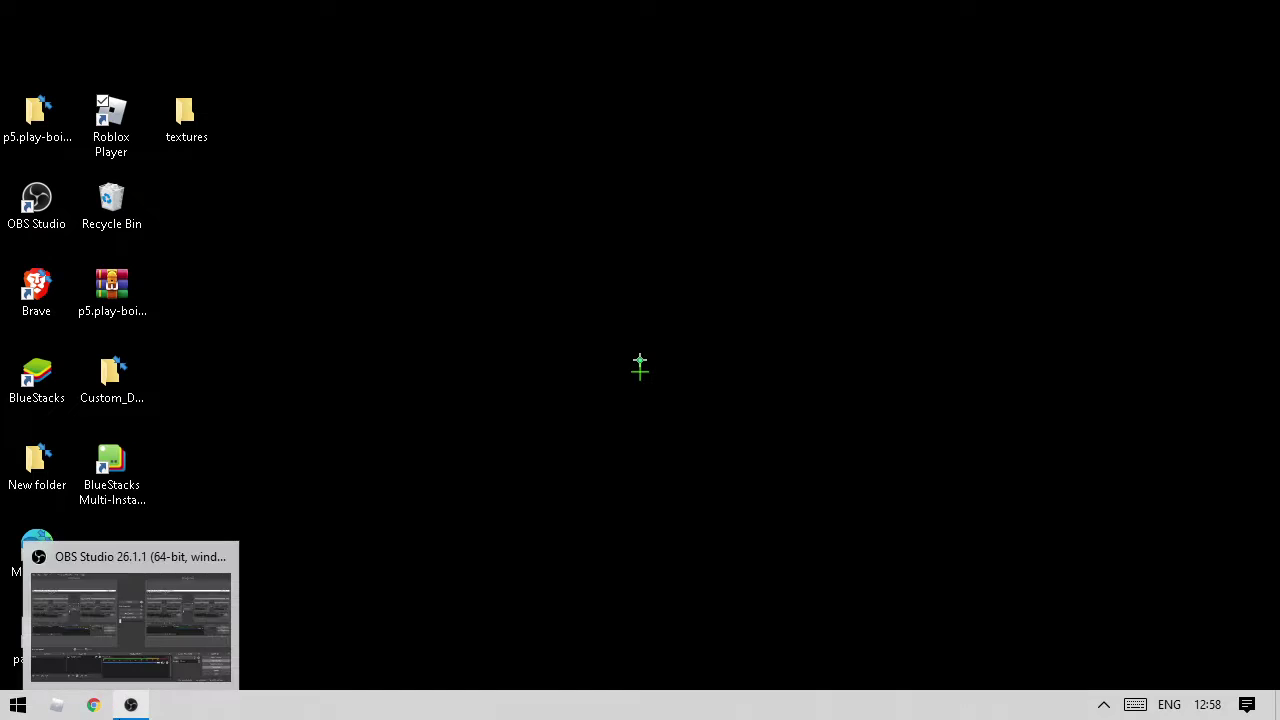
{"action": "left_click", "coordinate": [57, 713]}
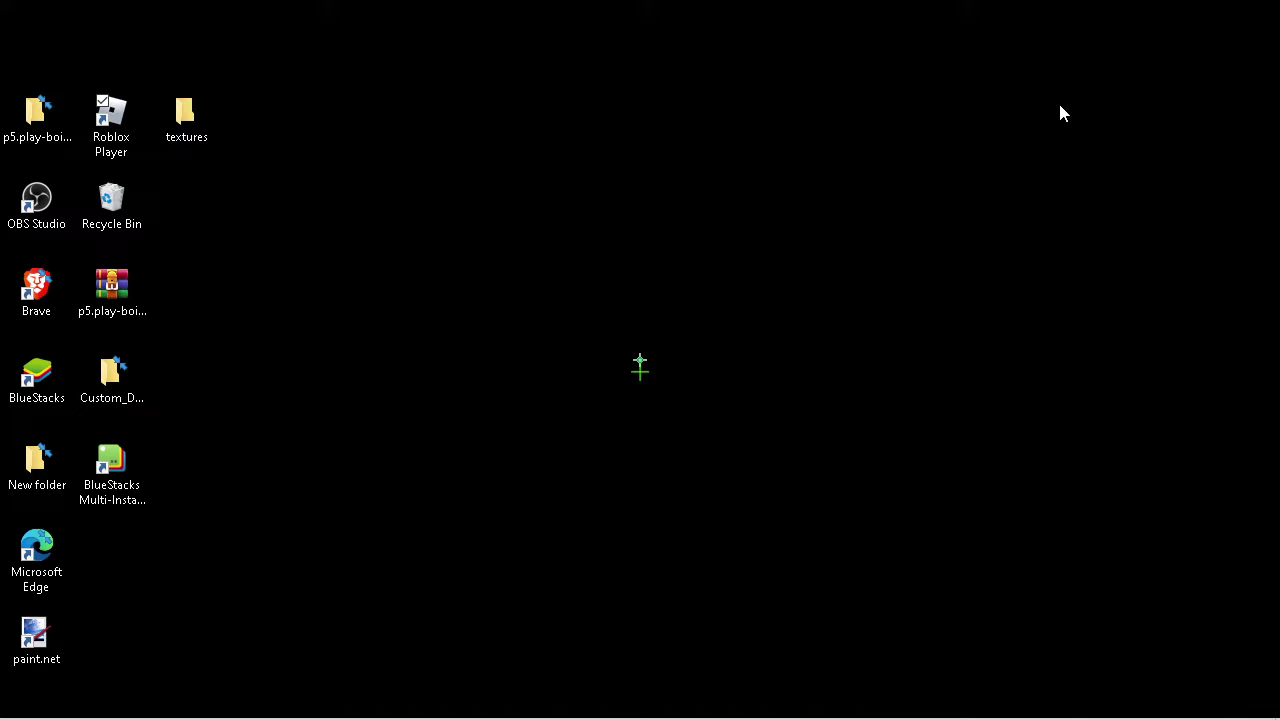
Write "Thats all the step you need to do" in a new Notepad document and minimise it
{"action": "key", "text": "super"}
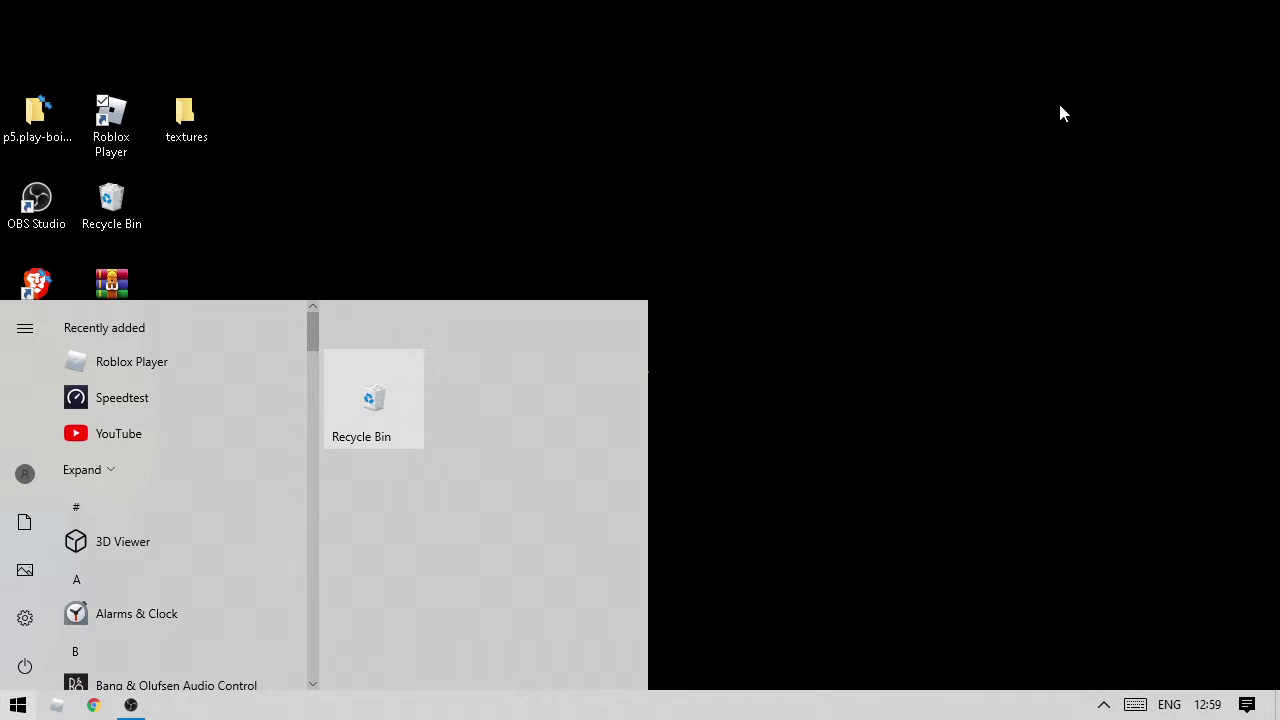
{"action": "type", "text": "no"}
{"action": "key", "text": "Return"}
{"action": "type", "text": "Thats all the step y"}
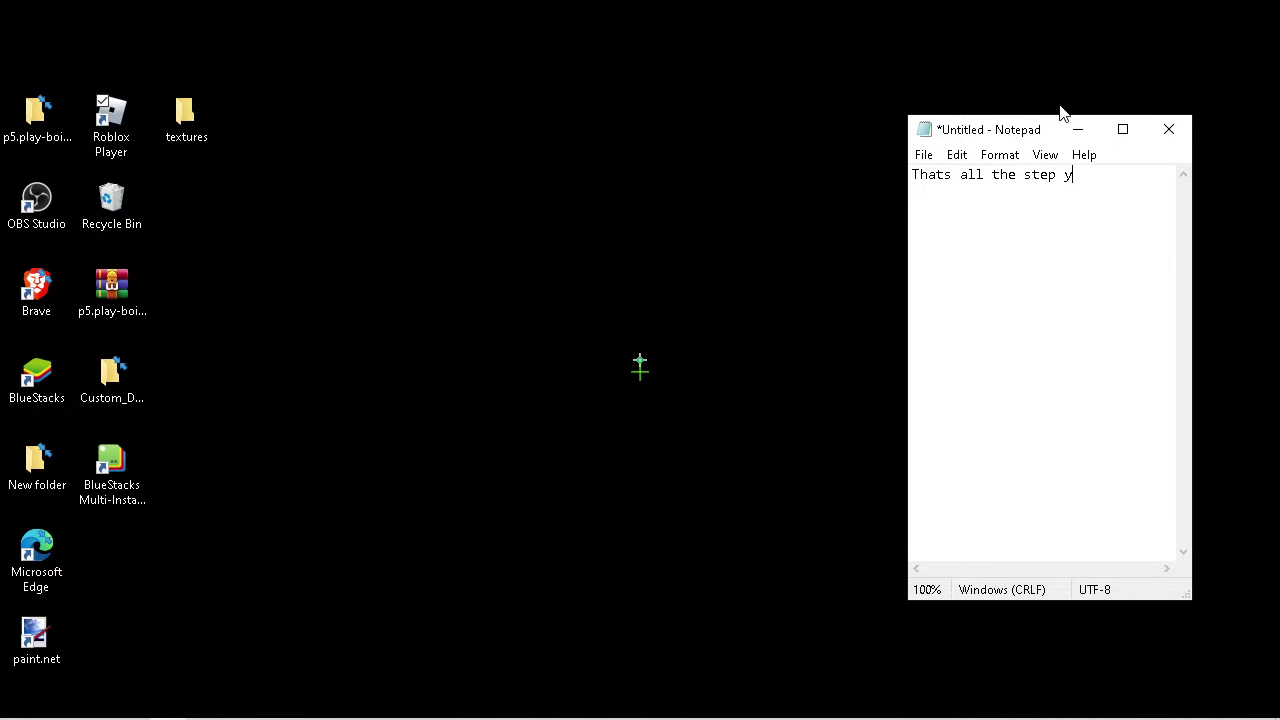
{"action": "type", "text": "ou need to do"}
{"action": "key", "text": "Return"}
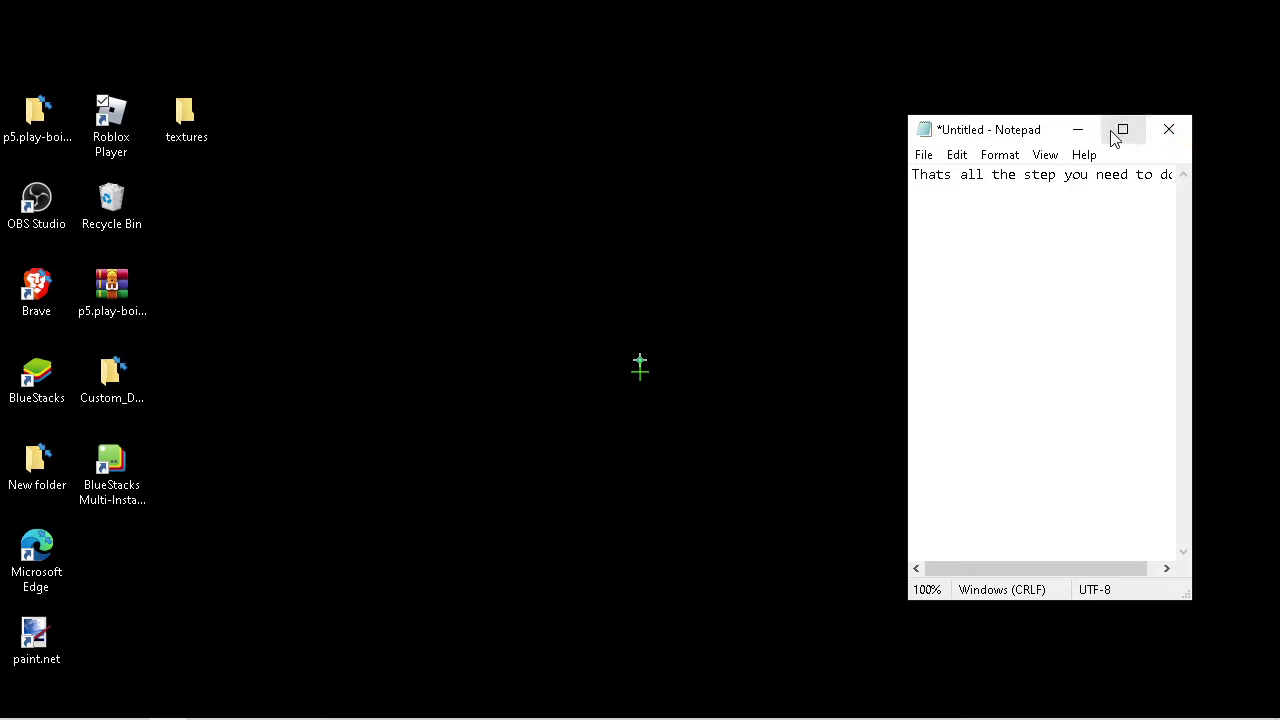
{"action": "left_click", "coordinate": [1077, 129]}
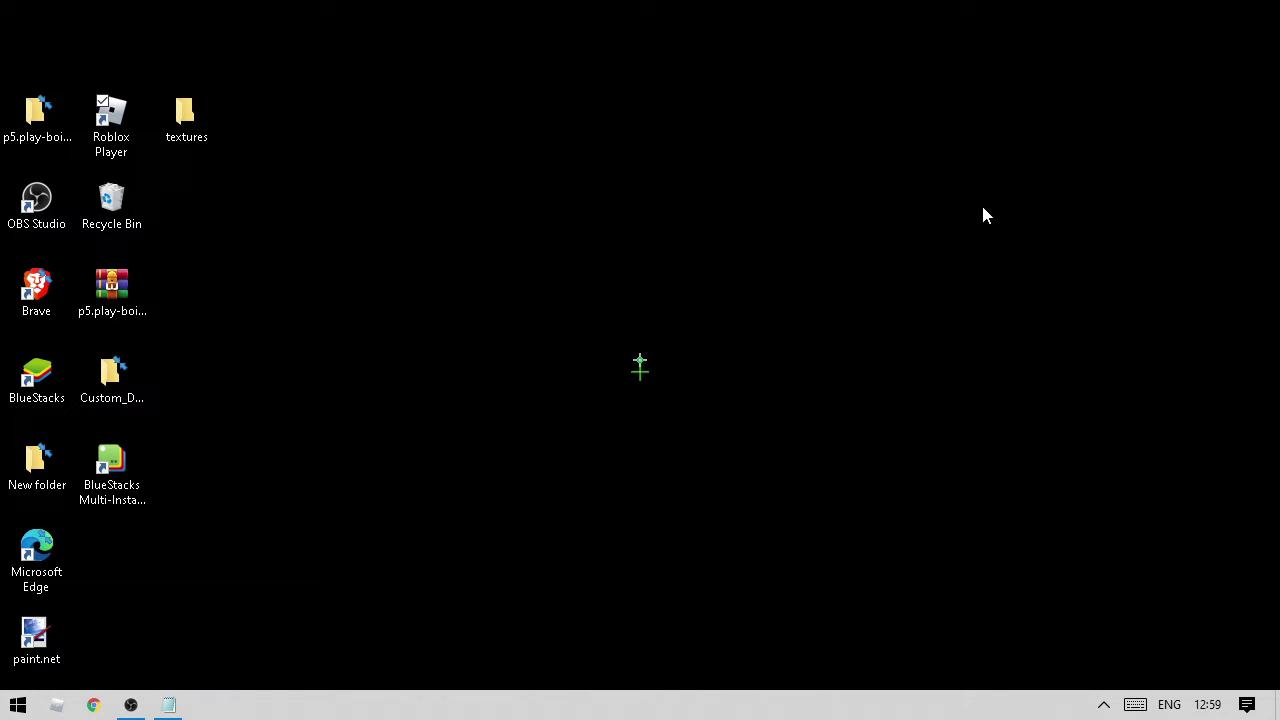
Open Windows Settings and show the display resolution setting under System
{"action": "key", "text": "super"}
{"action": "type", "text": "set"}
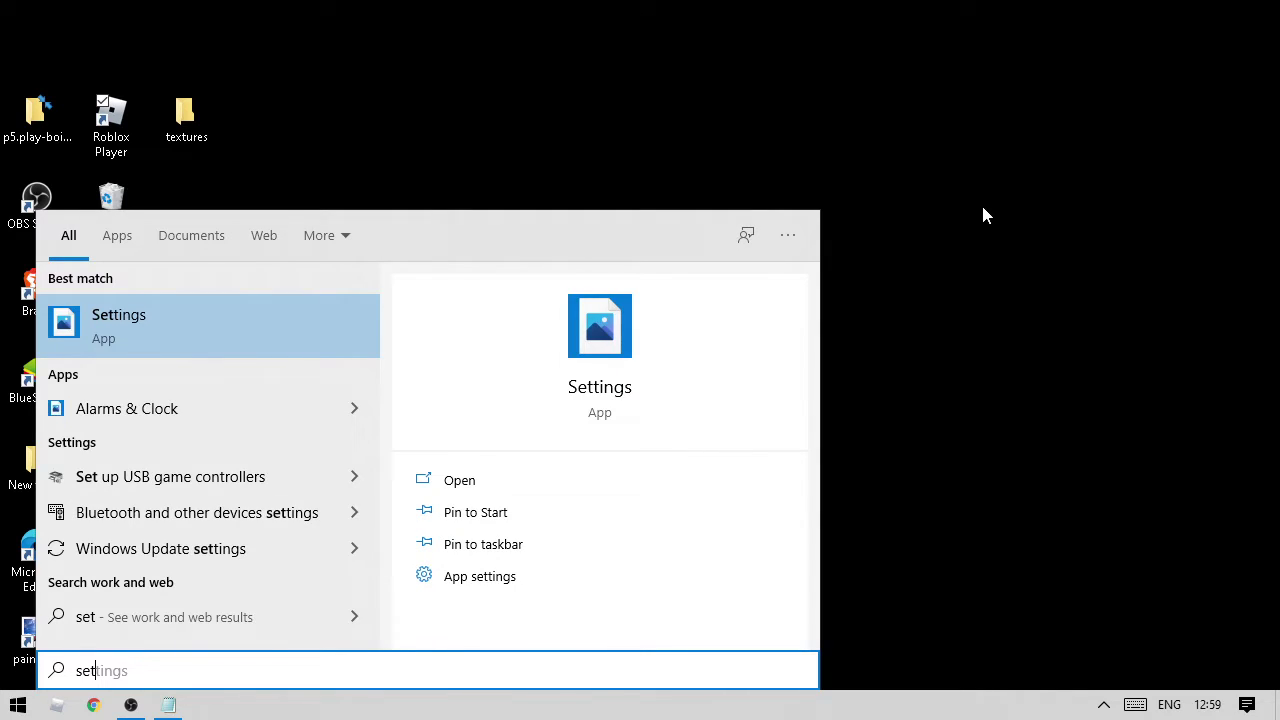
{"action": "key", "text": "Return"}
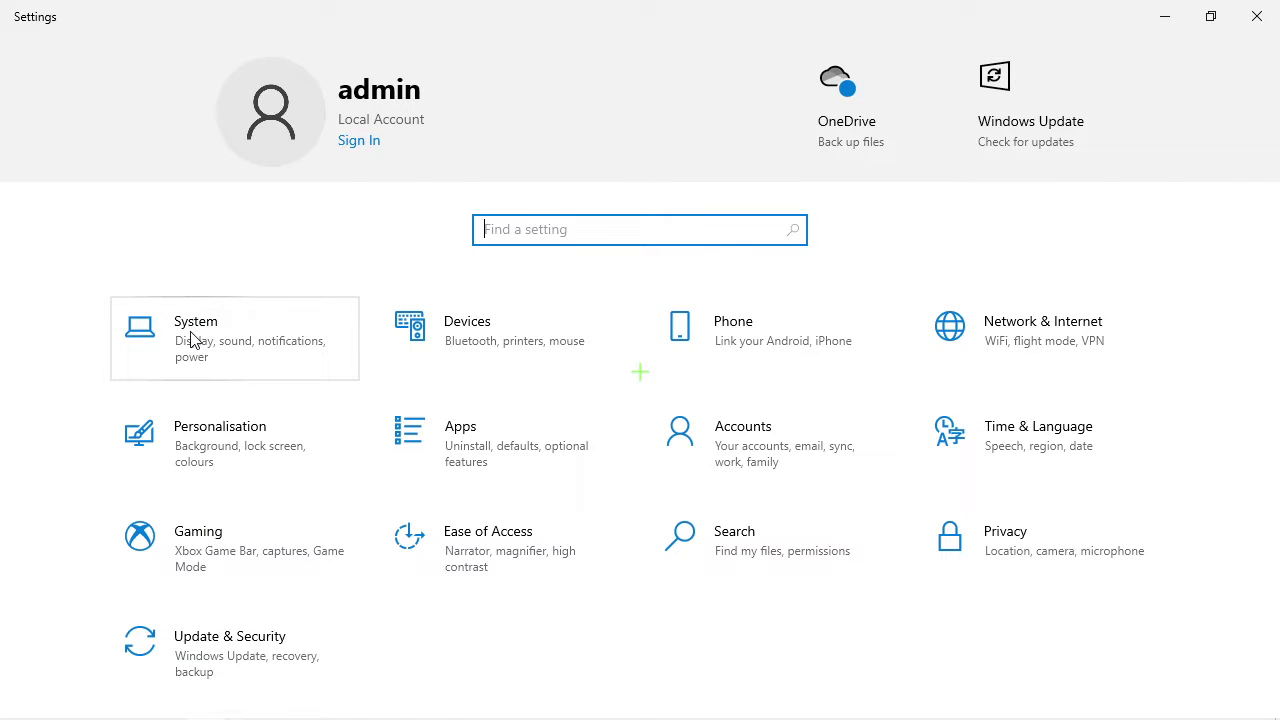
{"action": "left_click", "coordinate": [193, 340]}
{"action": "scroll", "coordinate": [480, 408], "scroll_direction": "down", "scroll_amount": 2}
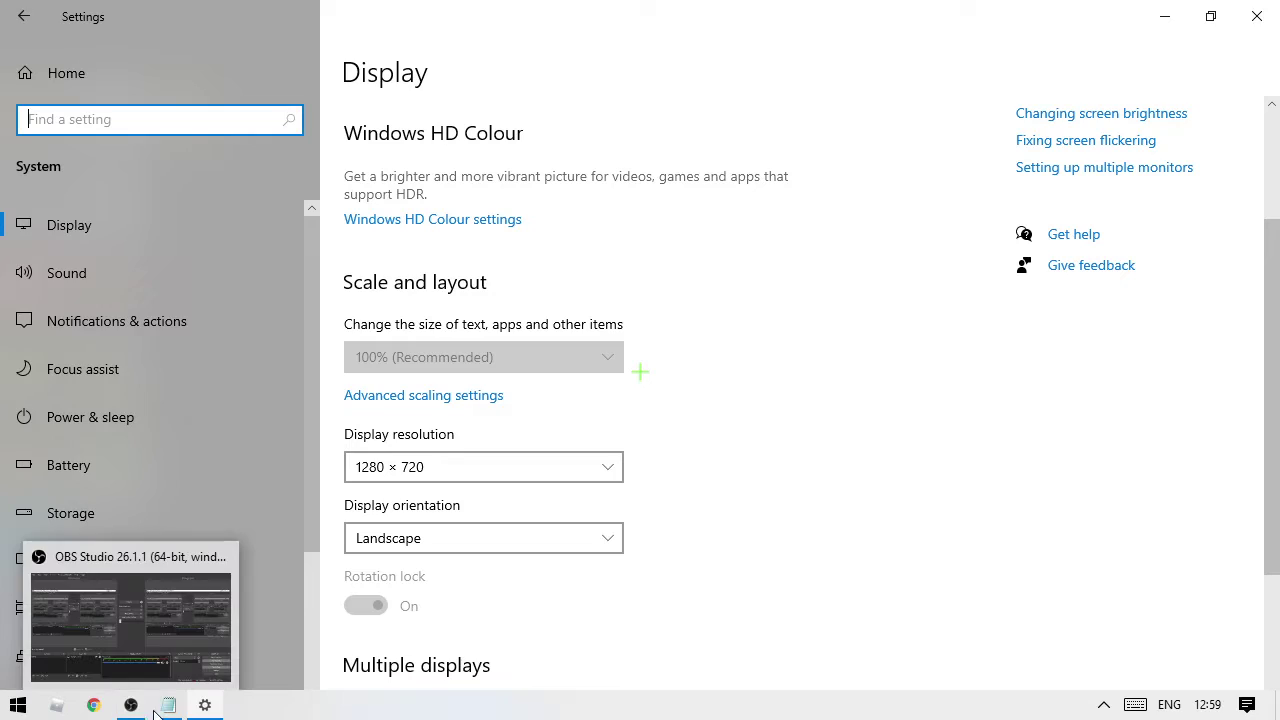
Widen the Notepad window, add the line "Make you resolution as small as it can", minimise it and close Settings
{"action": "left_click", "coordinate": [168, 705]}
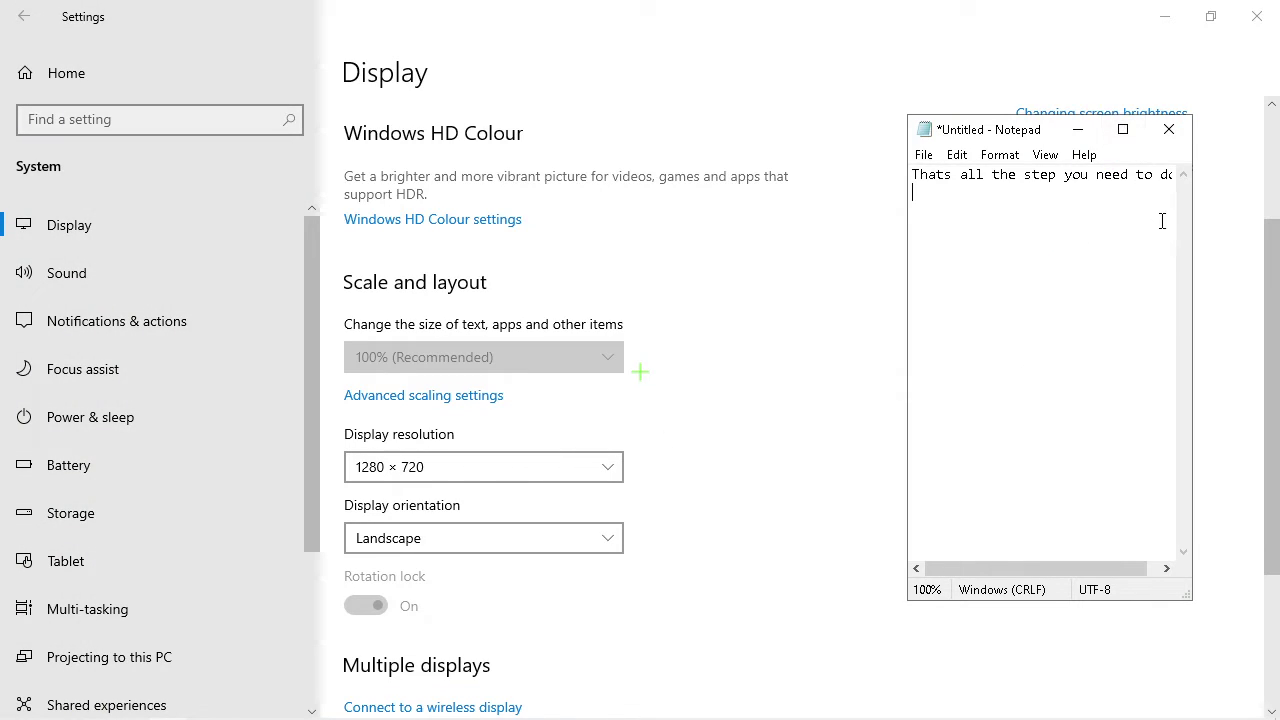
{"action": "left_click_drag", "start_coordinate": [1190, 230], "coordinate": [1276, 220]}
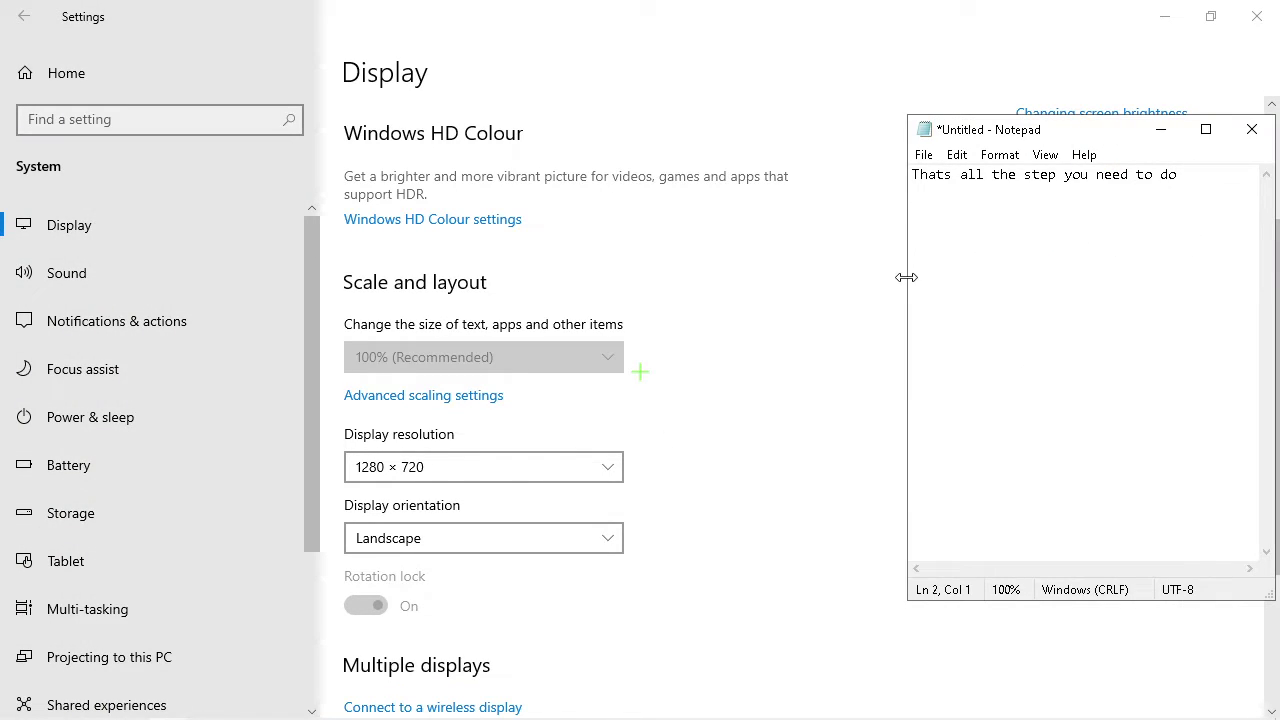
{"action": "left_click_drag", "start_coordinate": [834, 283], "coordinate": [835, 283]}
{"action": "type", "text": "Make you res"}
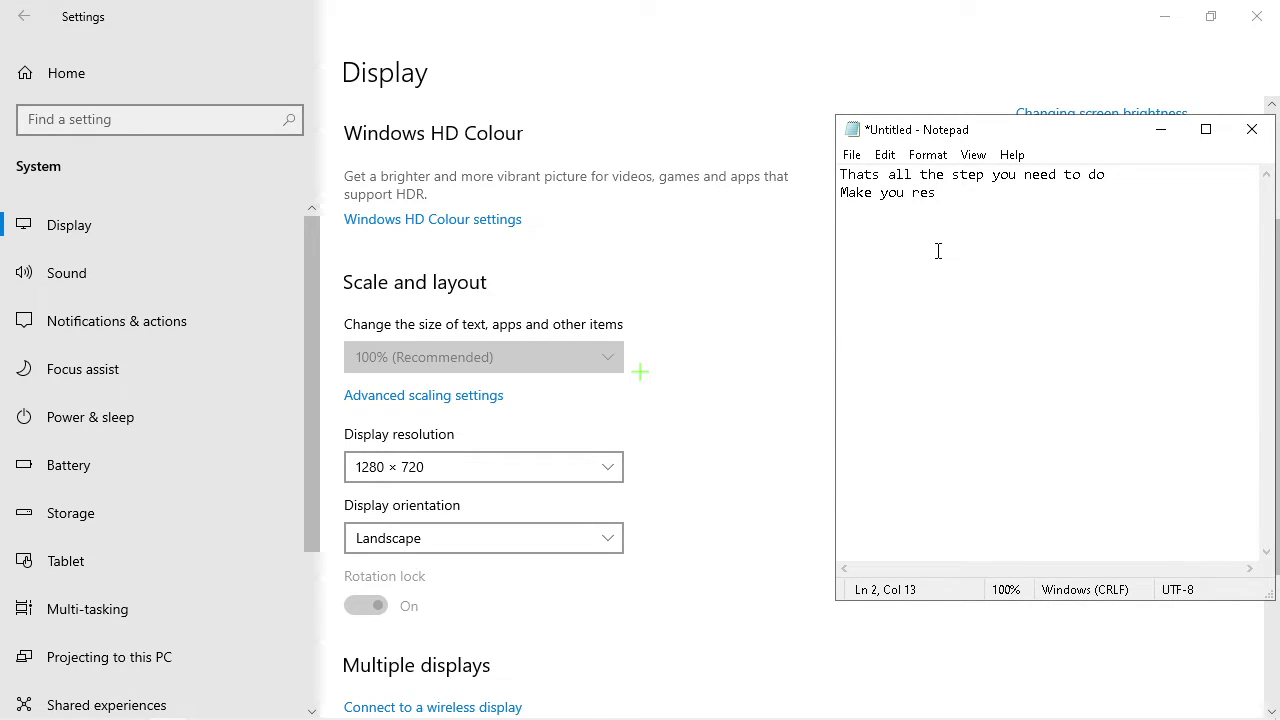
{"action": "type", "text": "olution as small as it can"}
{"action": "left_click", "coordinate": [1160, 129]}
{"action": "left_click", "coordinate": [1268, 10]}
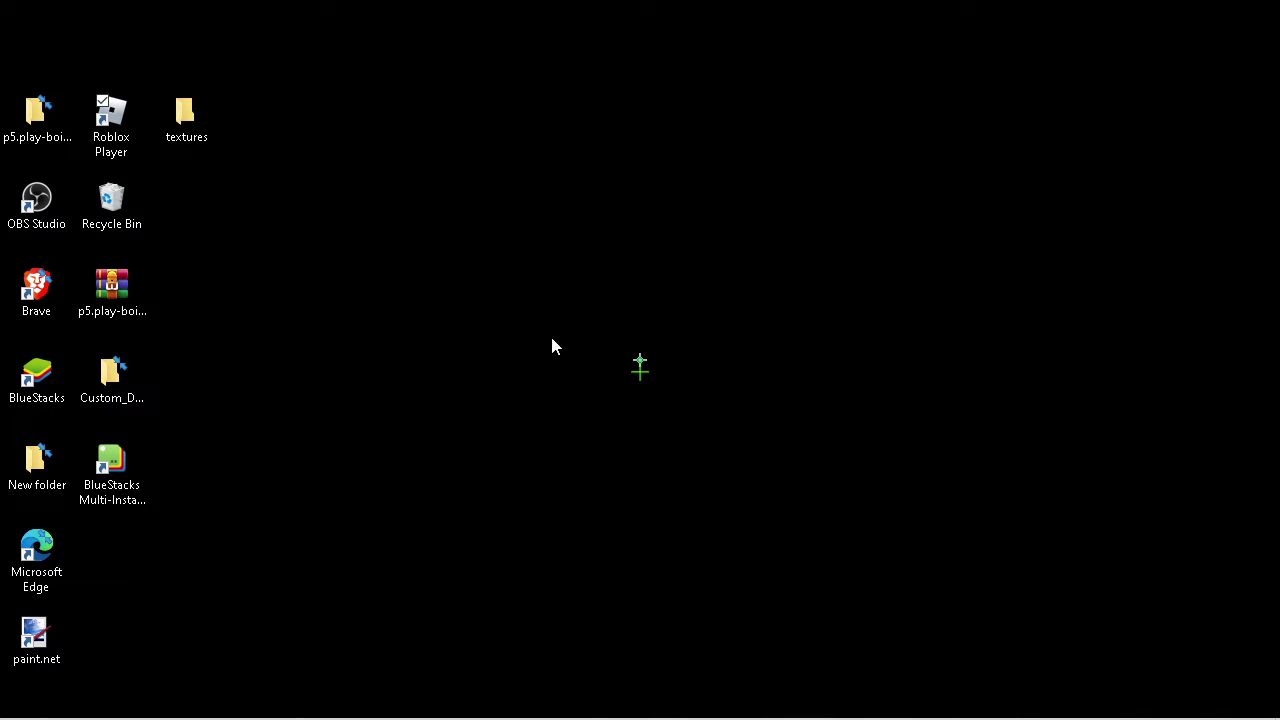
Open the Performance Options visual effects settings through Control Panel's System and Security section and the advanced system settings
{"action": "key", "text": "super"}
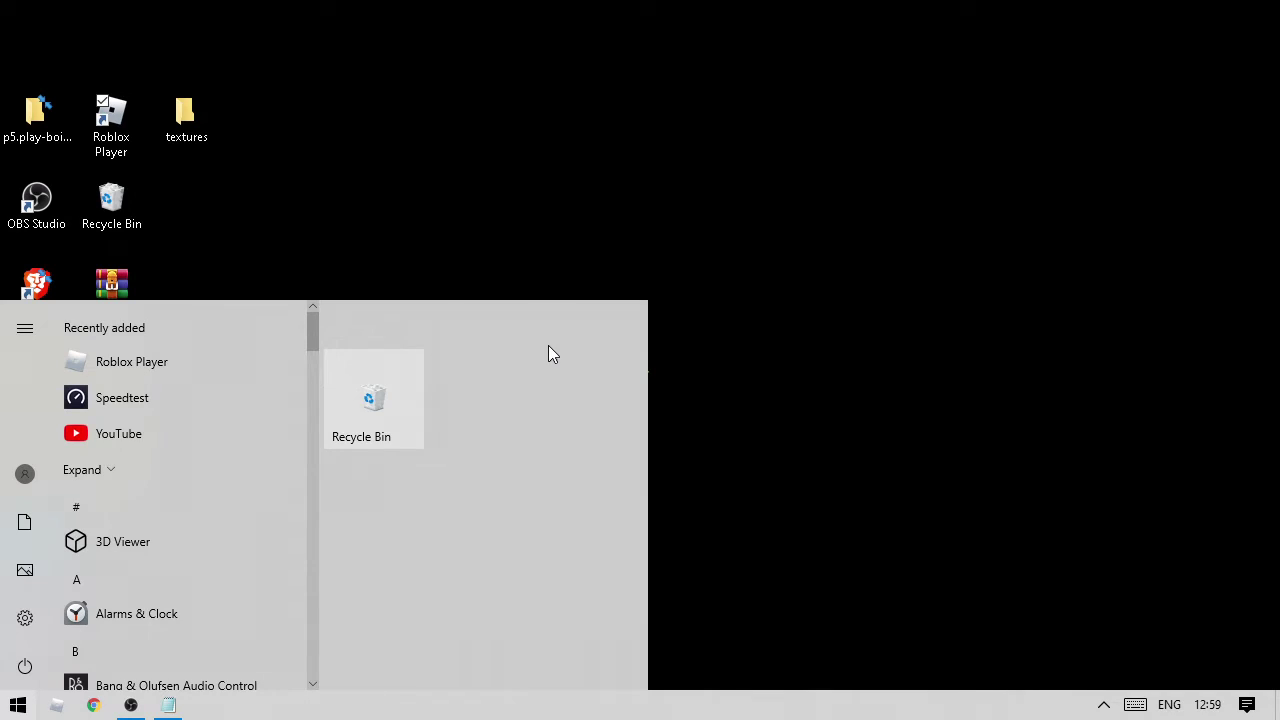
{"action": "type", "text": "c"}
{"action": "key", "text": "Return"}
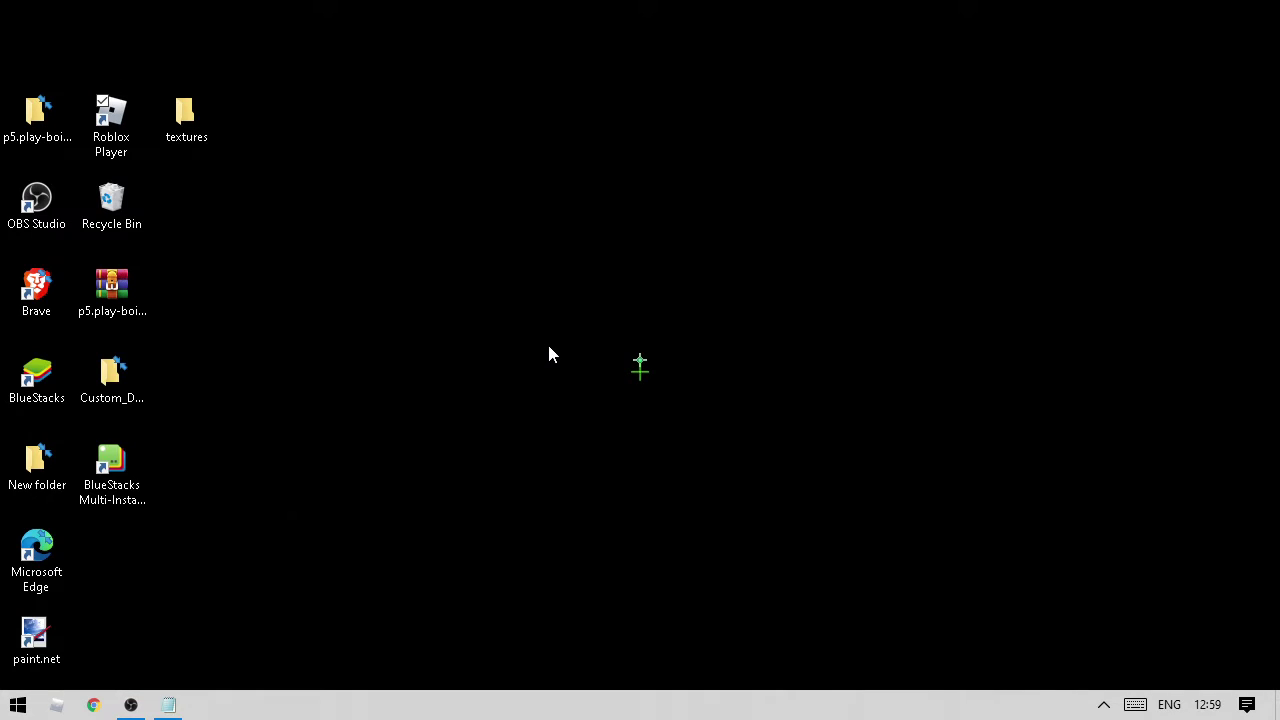
{"action": "left_click", "coordinate": [231, 276]}
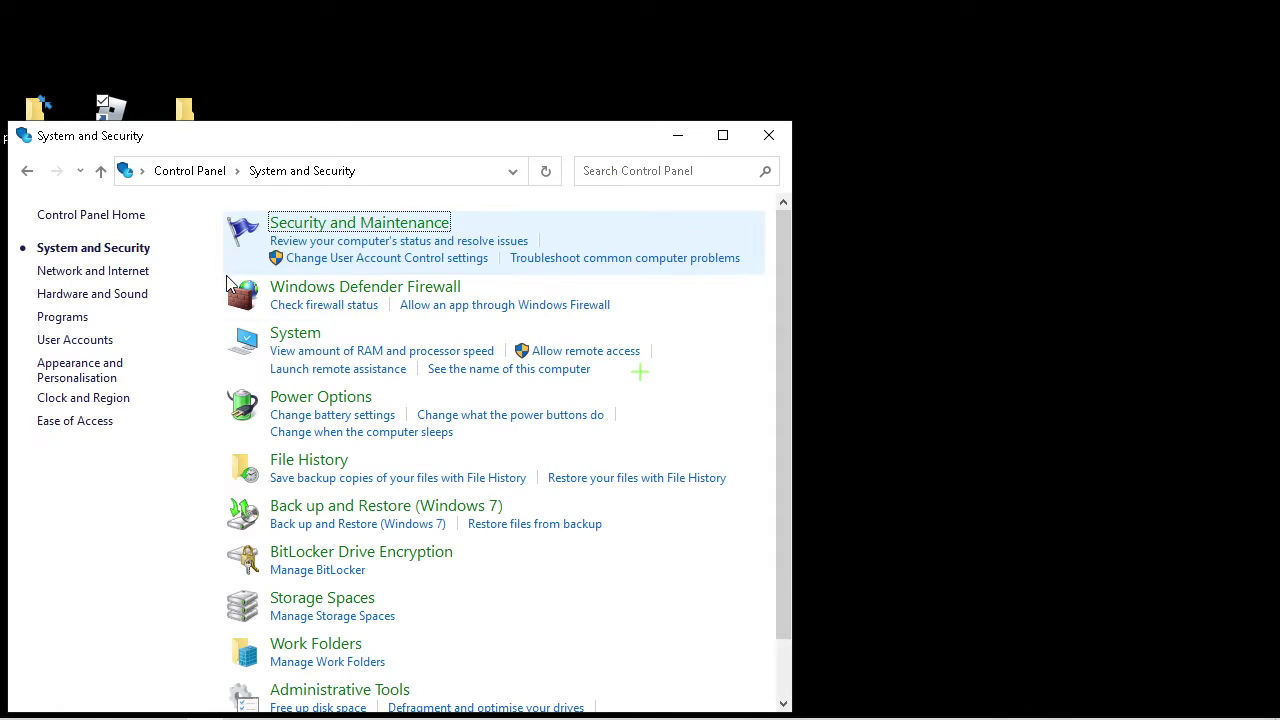
{"action": "left_click", "coordinate": [277, 338]}
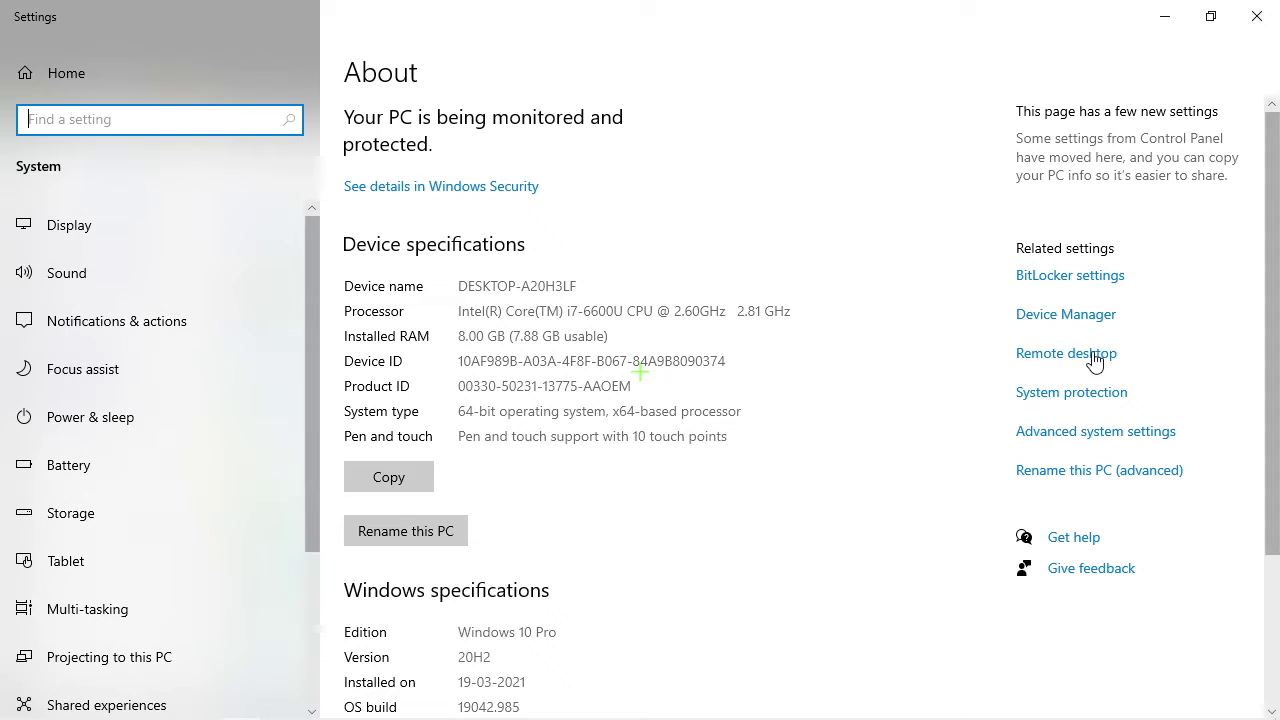
{"action": "left_click", "coordinate": [1056, 436]}
{"action": "left_click", "coordinate": [369, 189]}
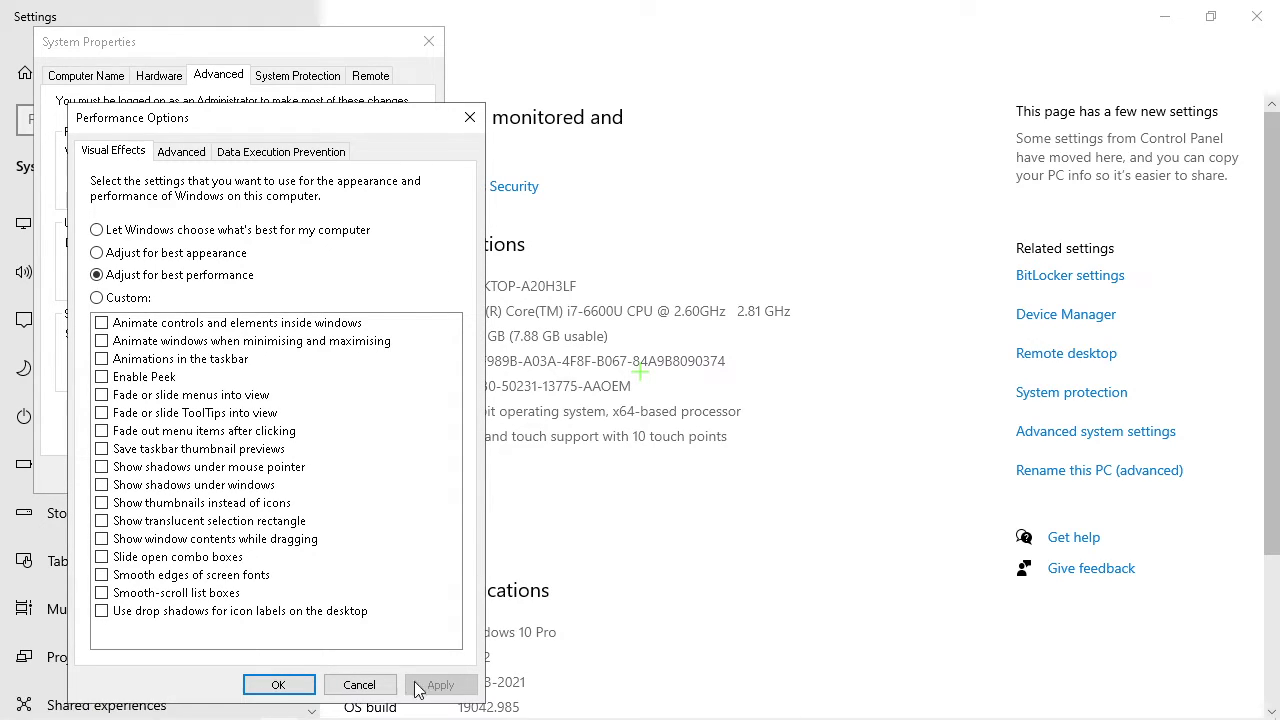
Add the line "set it to adjust for best performance" to the Notepad note
{"action": "left_click", "coordinate": [172, 705]}
{"action": "type", "text": "set"}
{"action": "type", "text": " it"}
{"action": "key", "text": "BackSpace"}
{"action": "type", "text": "it to"}
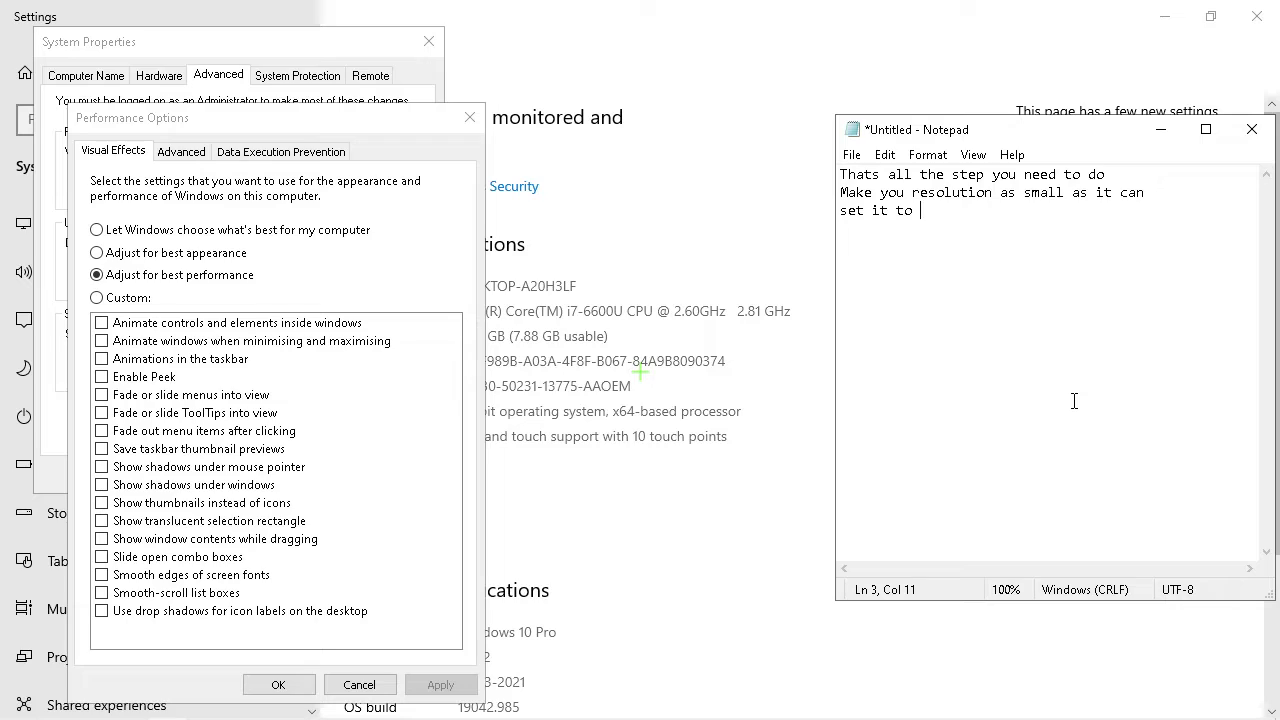
{"action": "type", "text": " adjust for "}
{"action": "type", "text": "best perf"}
{"action": "type", "text": "orme"}
{"action": "type", "text": "nce"}
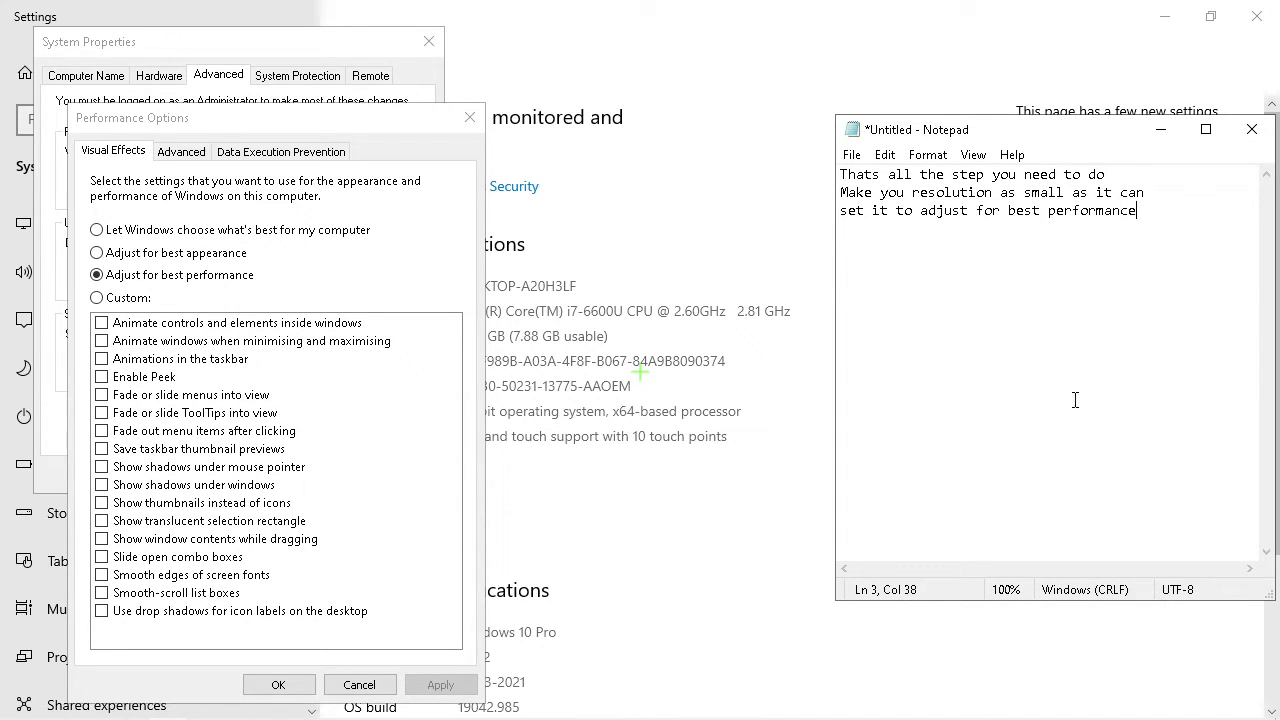
Minimise Notepad and close the Performance Options, System Properties, Settings and Control Panel windows
{"action": "left_click", "coordinate": [1160, 129]}
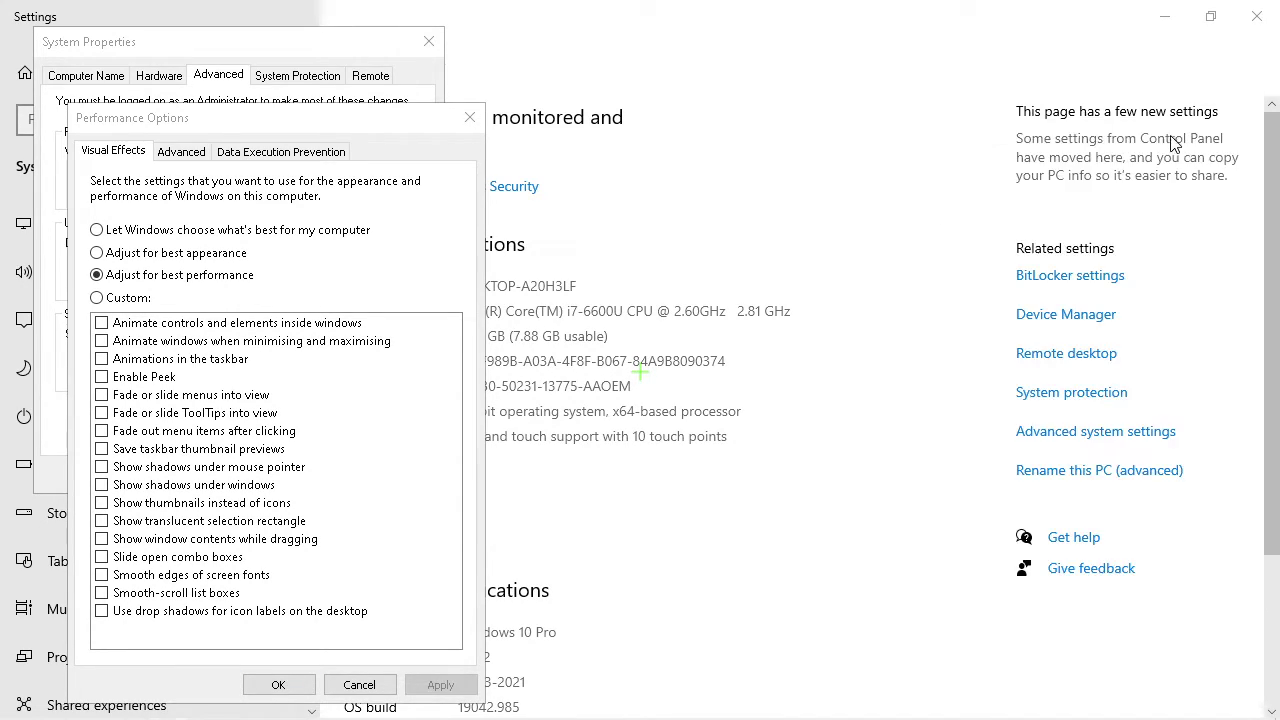
{"action": "left_click", "coordinate": [469, 117]}
{"action": "left_click", "coordinate": [429, 41]}
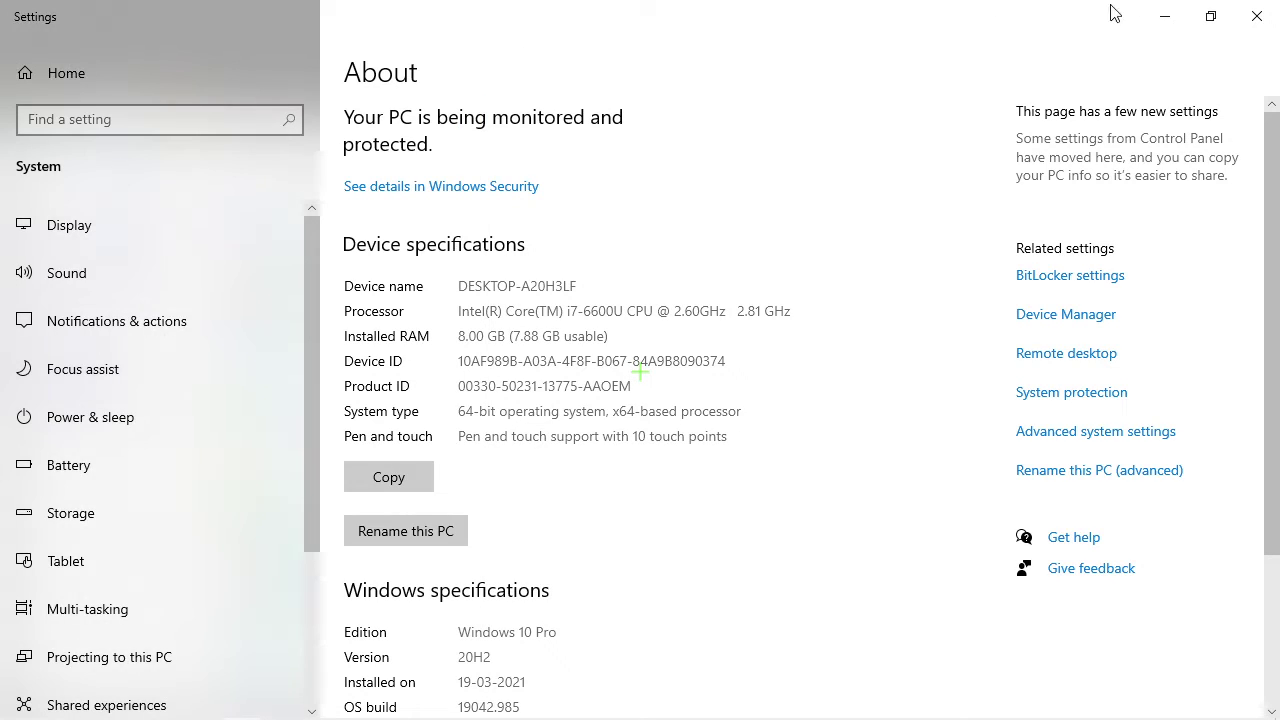
{"action": "left_click", "coordinate": [1257, 14]}
{"action": "left_click", "coordinate": [768, 133]}
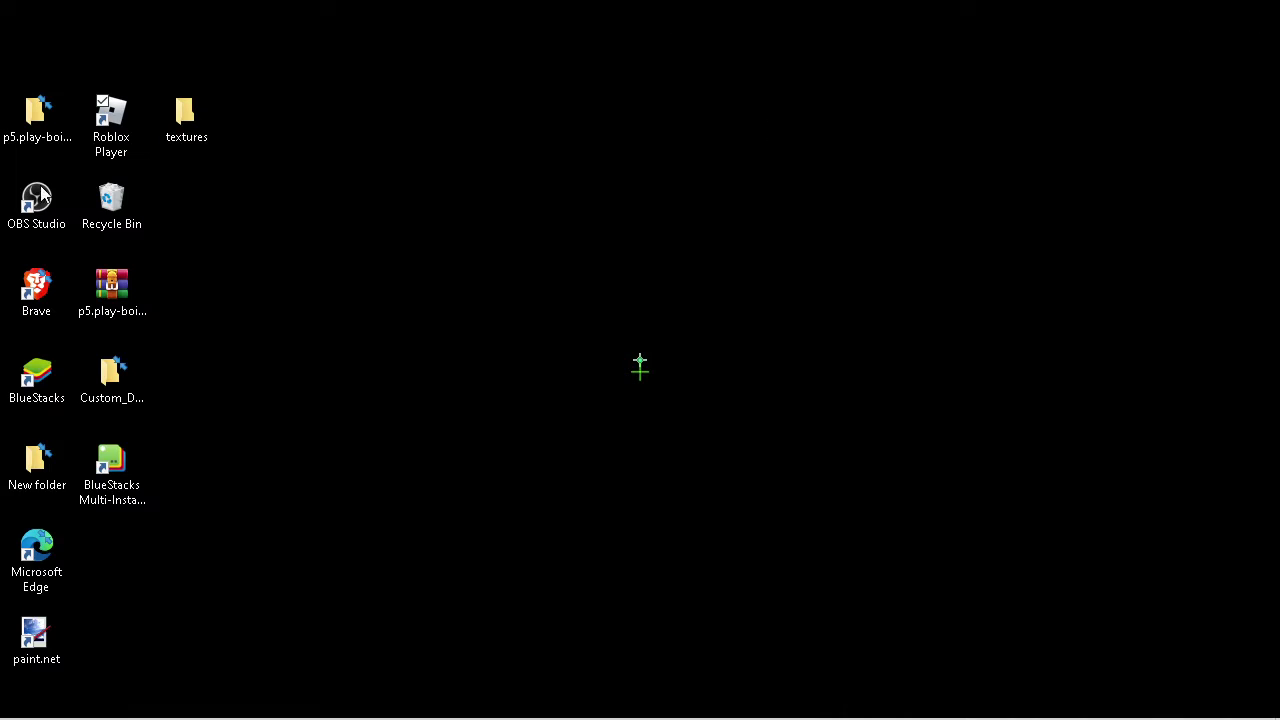
{"action": "key", "text": "super"}
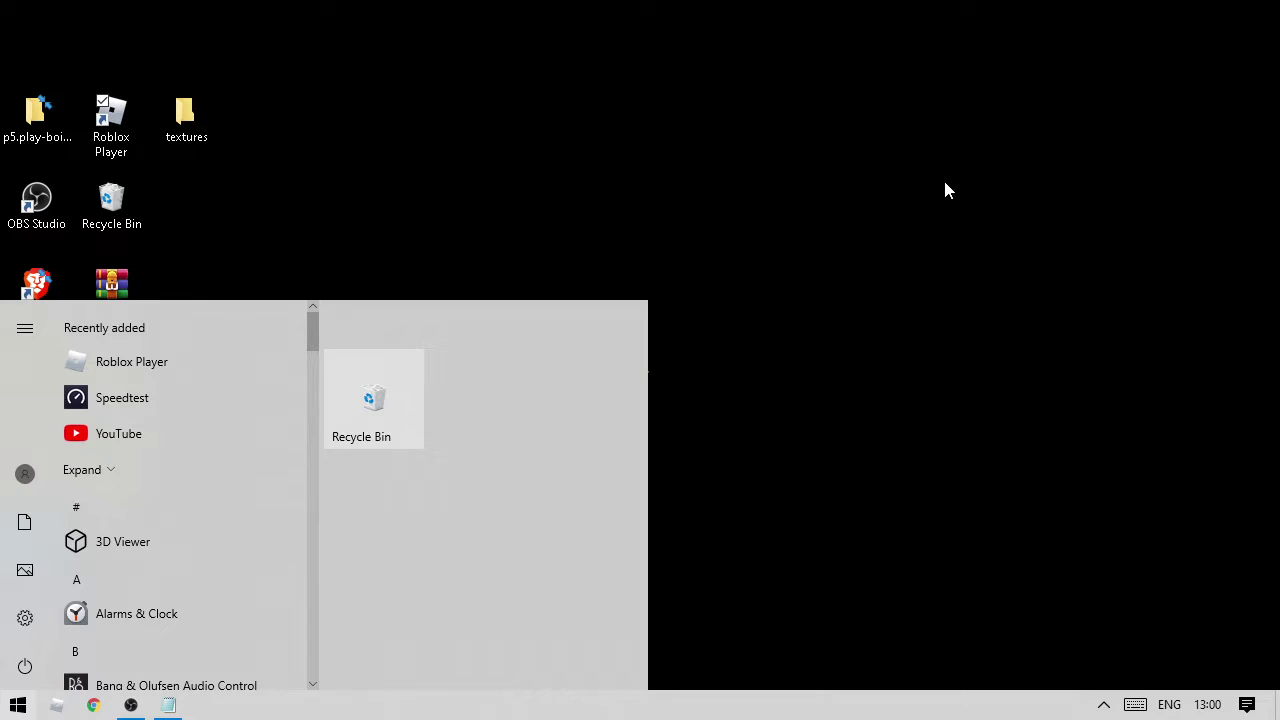
{"action": "type", "text": "batt"}
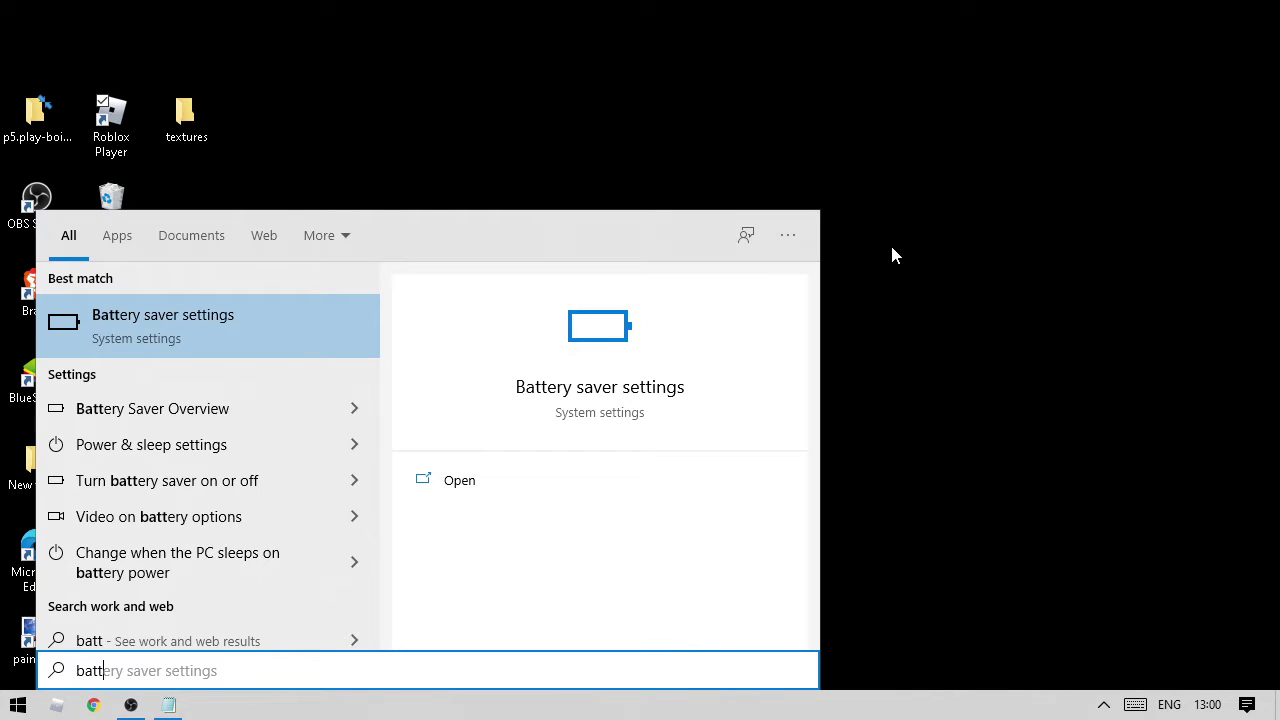
{"action": "key", "text": "Down"}
{"action": "key", "text": "Down"}
{"action": "key", "text": "BackSpace"}
{"action": "key", "text": "BackSpace"}
{"action": "key", "text": "BackSpace"}
{"action": "key", "text": "BackSpace"}
{"action": "key", "text": "BackSpace"}
{"action": "key", "text": "BackSpace"}
{"action": "key", "text": "BackSpace"}
{"action": "key", "text": "BackSpace"}
{"action": "key", "text": "BackSpace"}
{"action": "key", "text": "BackSpace"}
{"action": "key", "text": "BackSpace"}
{"action": "key", "text": "BackSpace"}
{"action": "key", "text": "BackSpace"}
{"action": "key", "text": "BackSpace"}
{"action": "key", "text": "BackSpace"}
{"action": "key", "text": "BackSpace"}
{"action": "key", "text": "BackSpace"}
{"action": "key", "text": "BackSpace"}
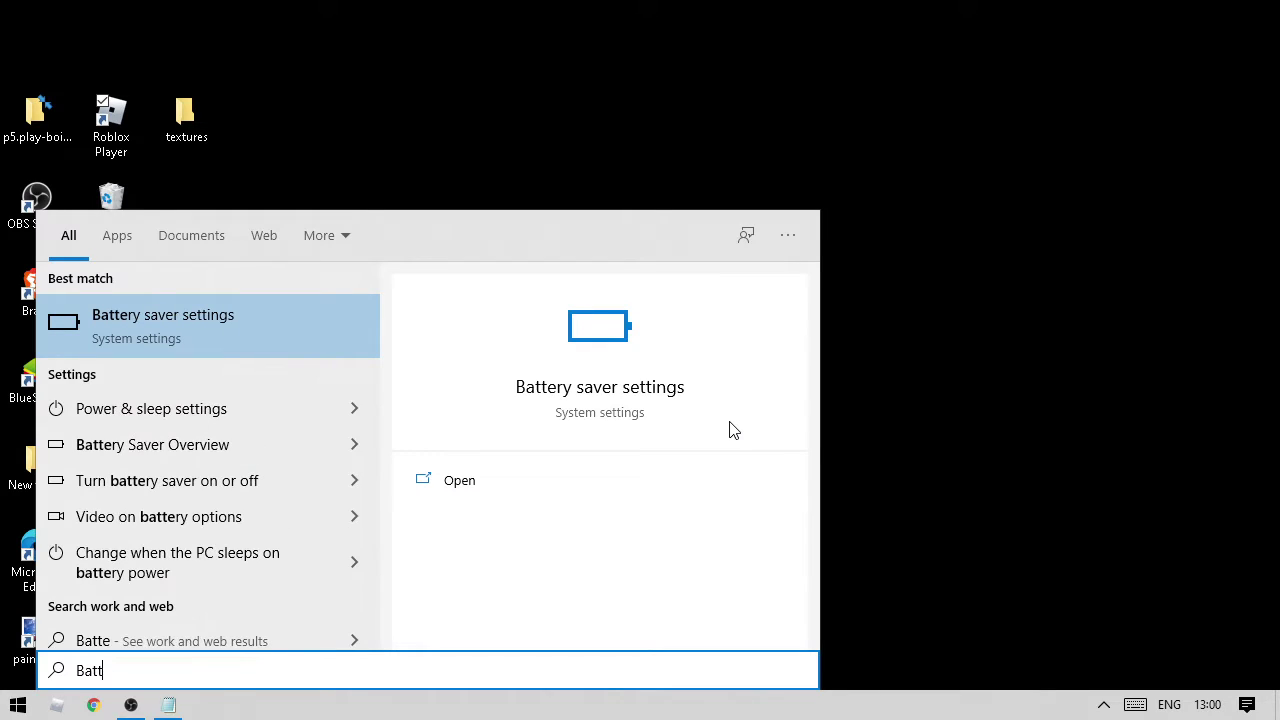
{"action": "type", "text": "ert"}
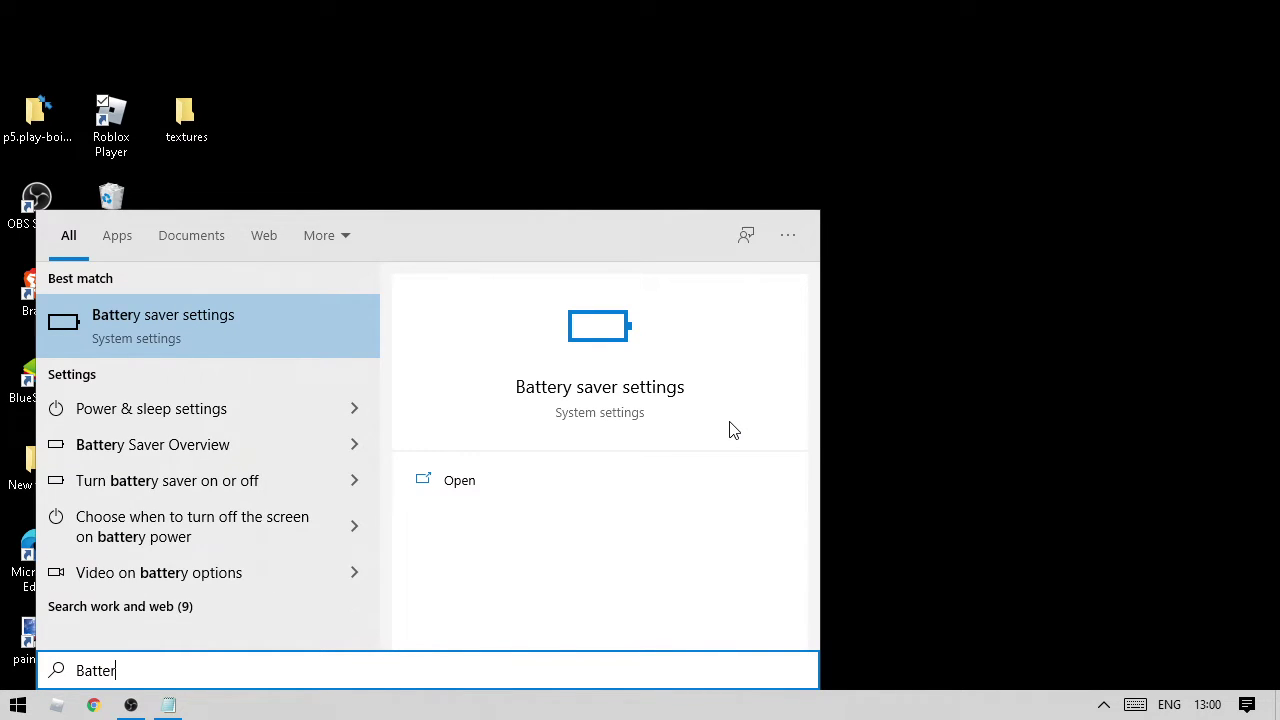
{"action": "key", "text": "BackSpace"}
{"action": "key", "text": "Down"}
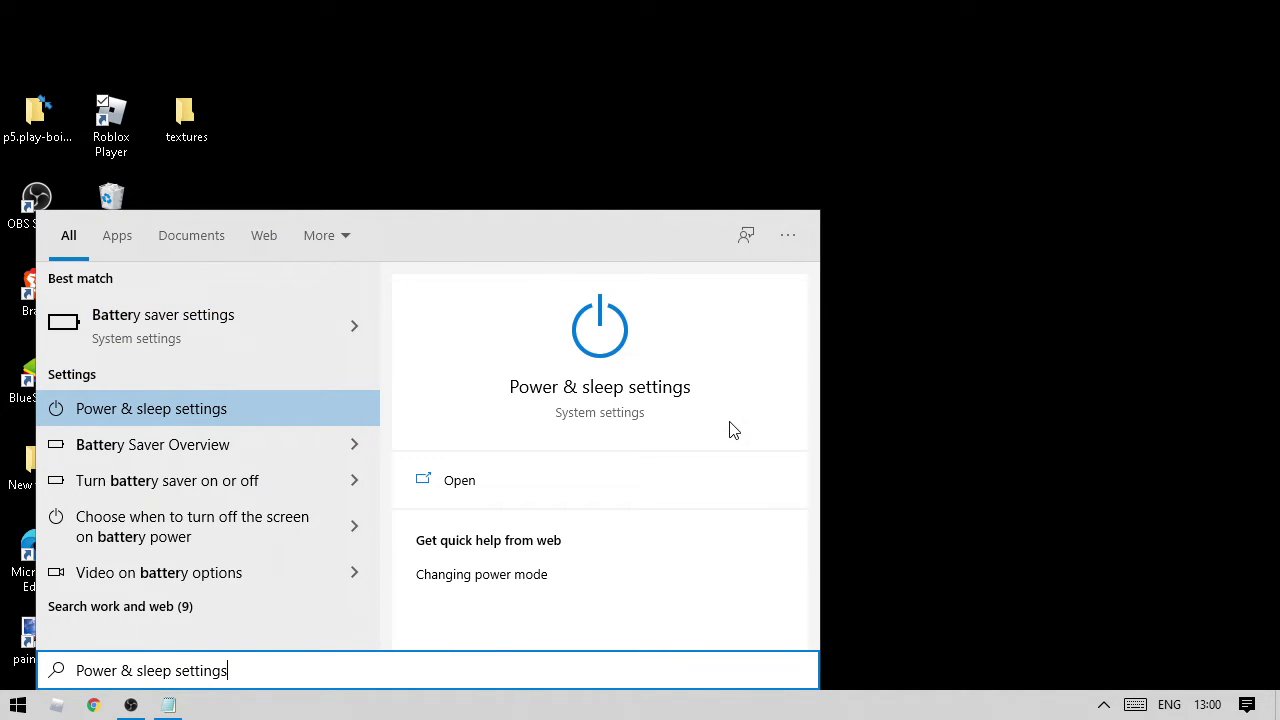
{"action": "key", "text": "Down"}
{"action": "key", "text": "Up"}
{"action": "key", "text": "Down"}
{"action": "key", "text": "Down"}
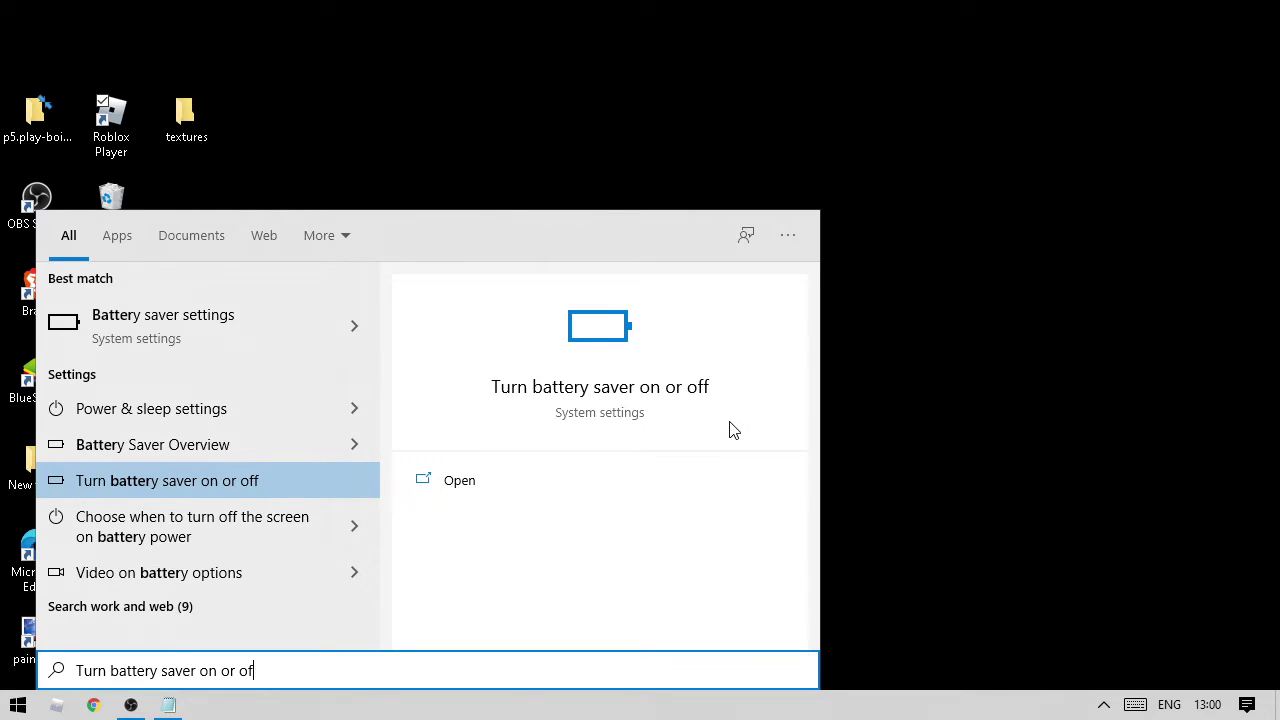
{"action": "key", "text": "BackSpace"}
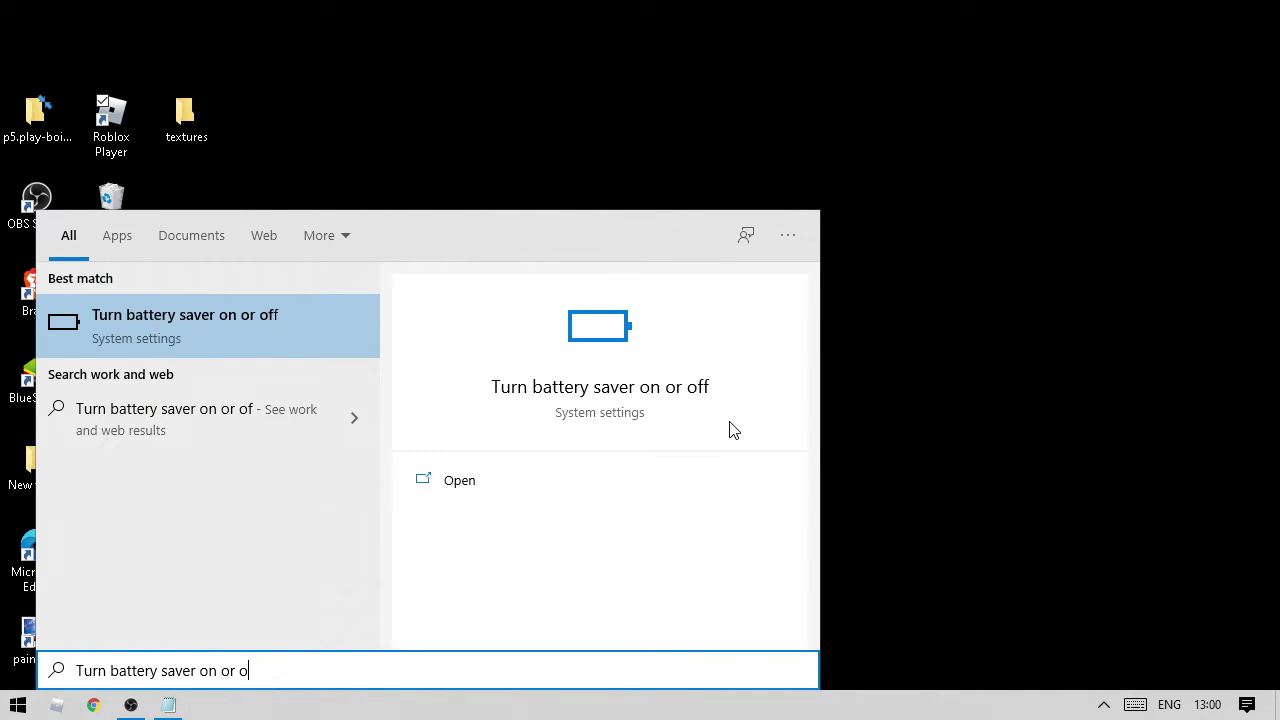
Open Power Options in Control Panel's System and Security section
{"action": "key", "text": "ctrl+a"}
{"action": "type", "text": "co"}
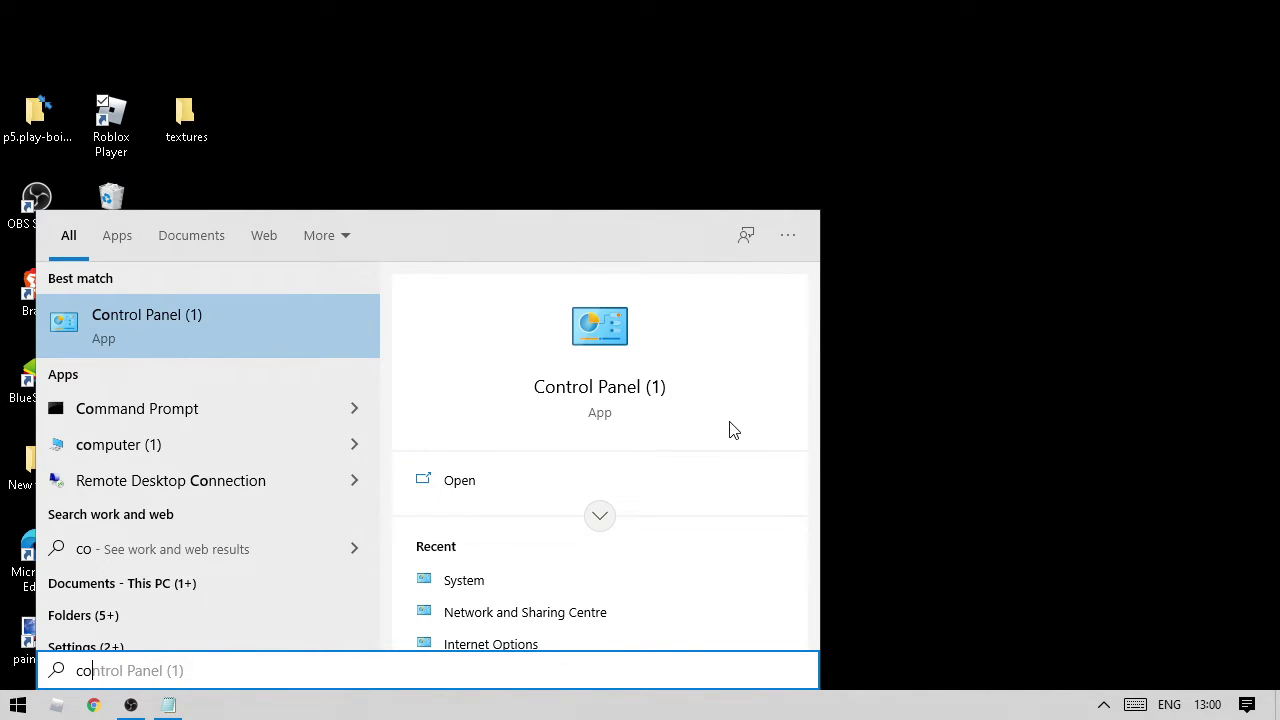
{"action": "key", "text": "Return"}
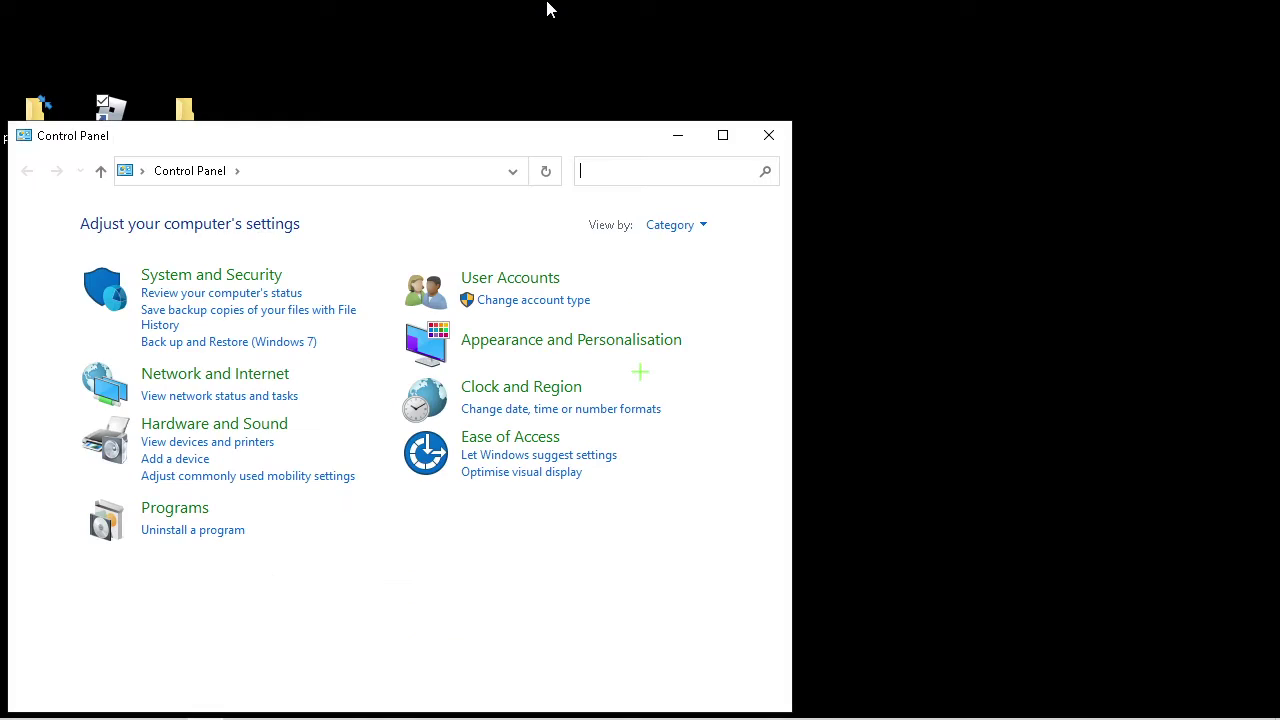
{"action": "left_click", "coordinate": [229, 272]}
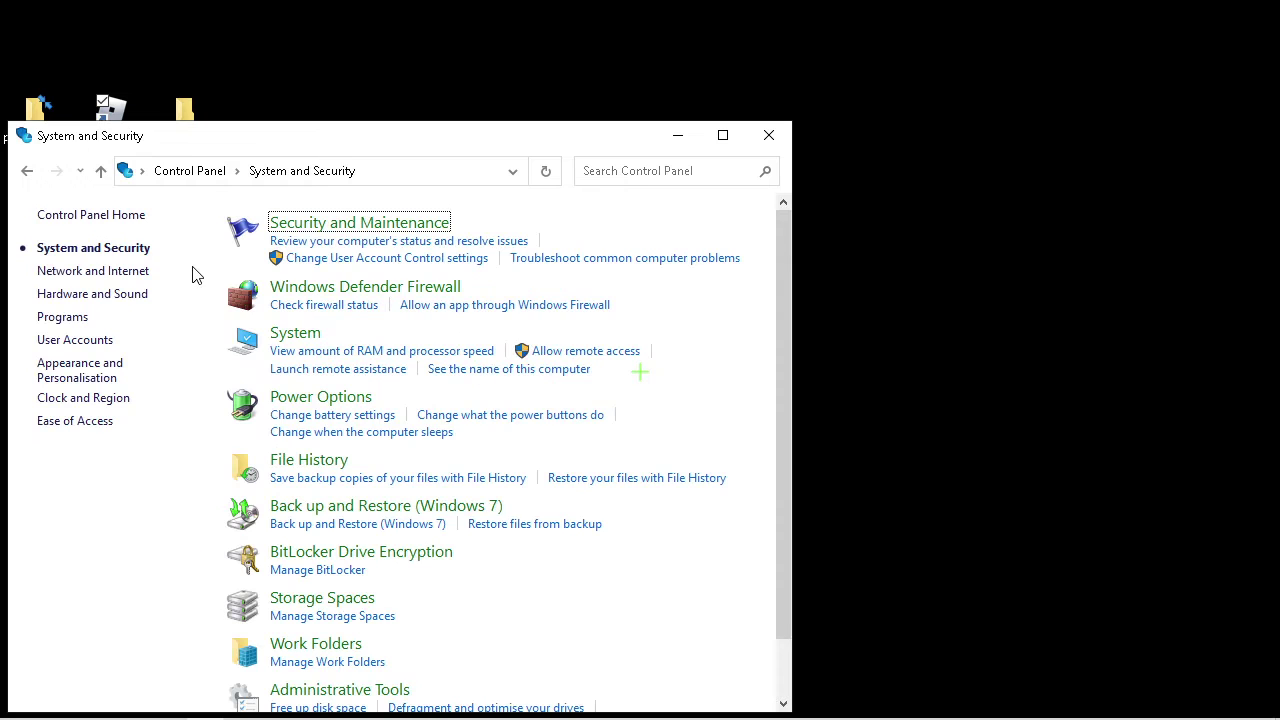
{"action": "left_click", "coordinate": [312, 398]}
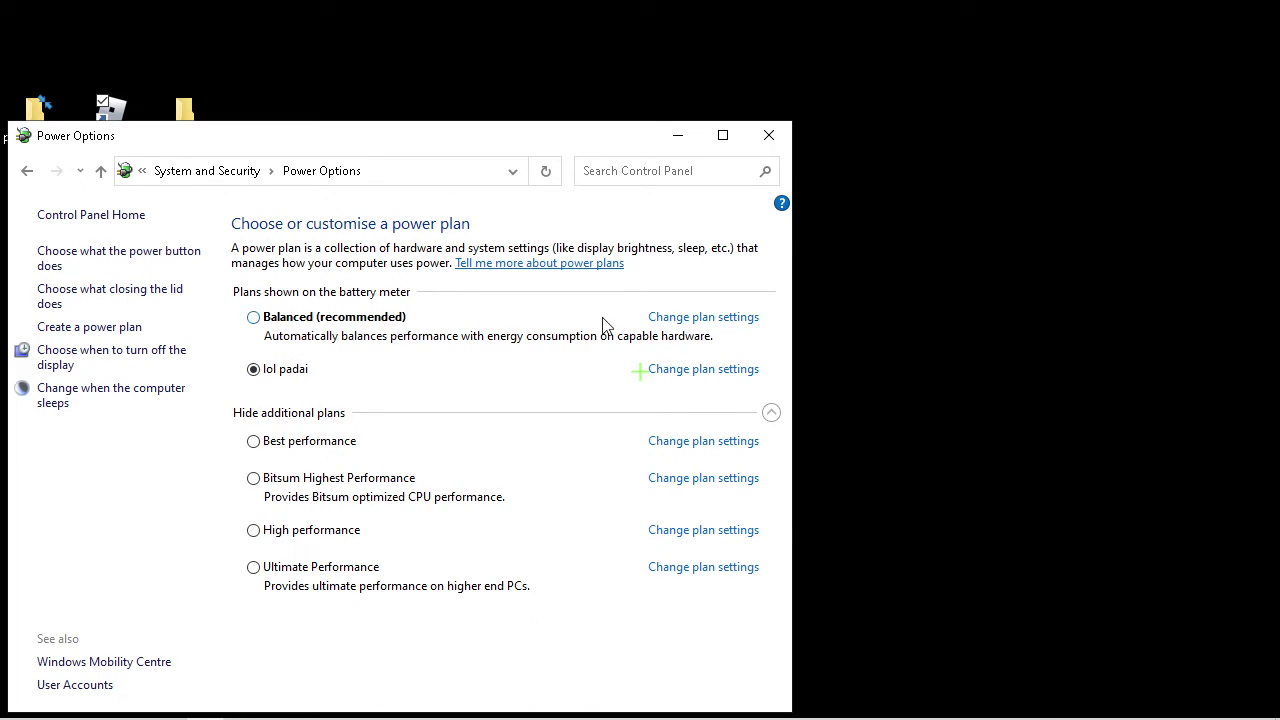
Try the Best, Bitsum Highest and High performance power plans, settle on Ultimate Performance, and close Power Options
{"action": "left_click", "coordinate": [256, 441]}
{"action": "left_click", "coordinate": [285, 488]}
{"action": "left_click", "coordinate": [276, 531]}
{"action": "left_click", "coordinate": [281, 572]}
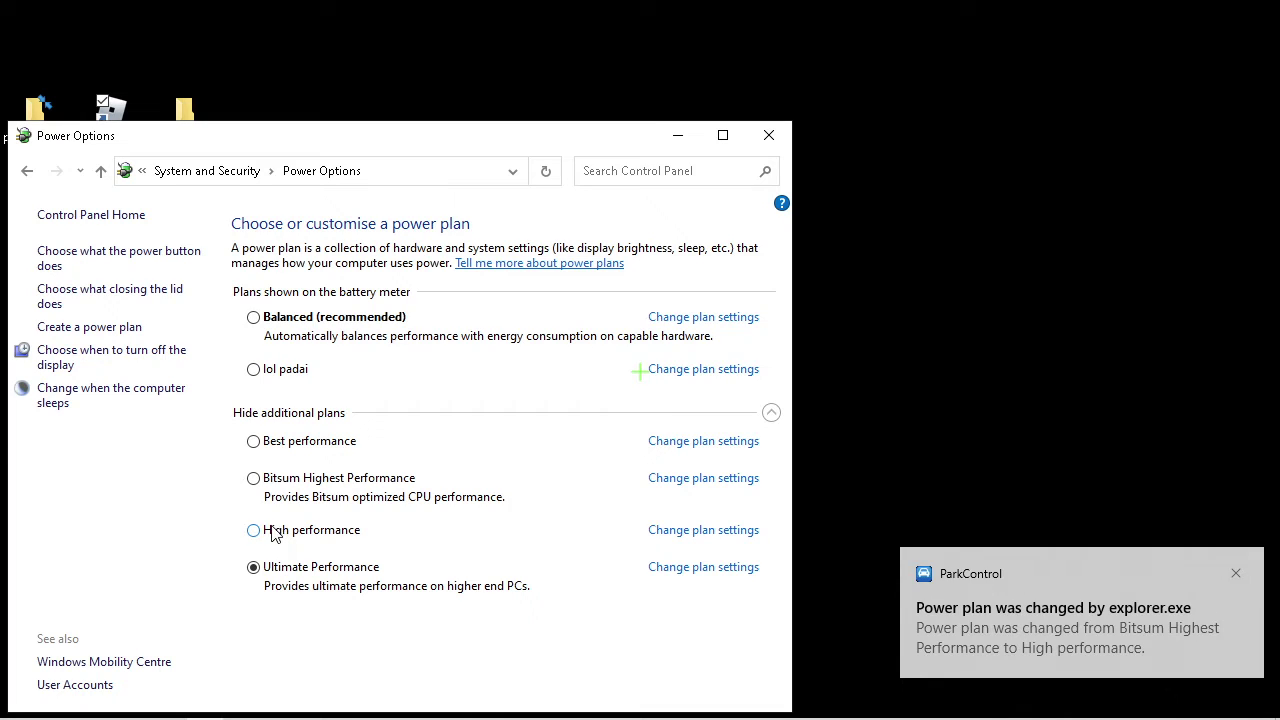
{"action": "left_click", "coordinate": [769, 135]}
{"action": "left_click", "coordinate": [1235, 573]}
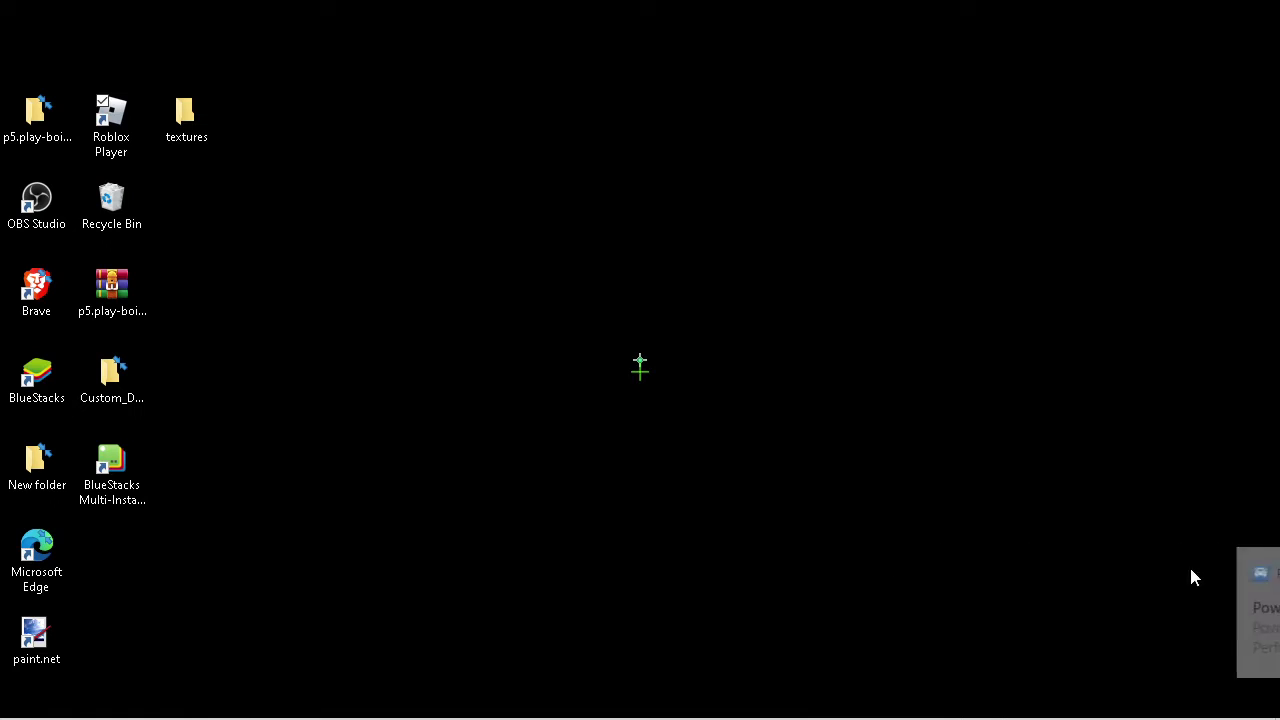
{"action": "key", "text": "super+p"}
{"action": "key", "text": "Down"}
{"action": "key", "text": "Return"}
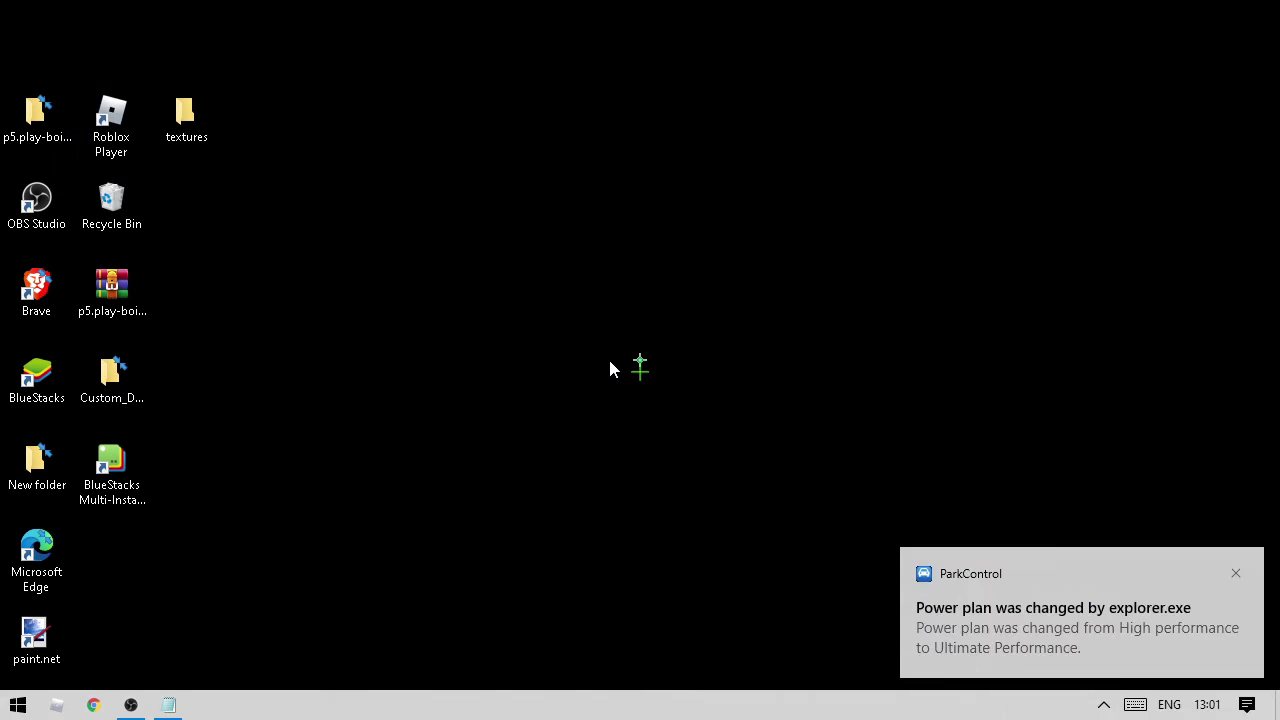
Dismiss the ParkControl notification and open the Roblox home page in Chrome
{"action": "left_click", "coordinate": [1236, 573]}
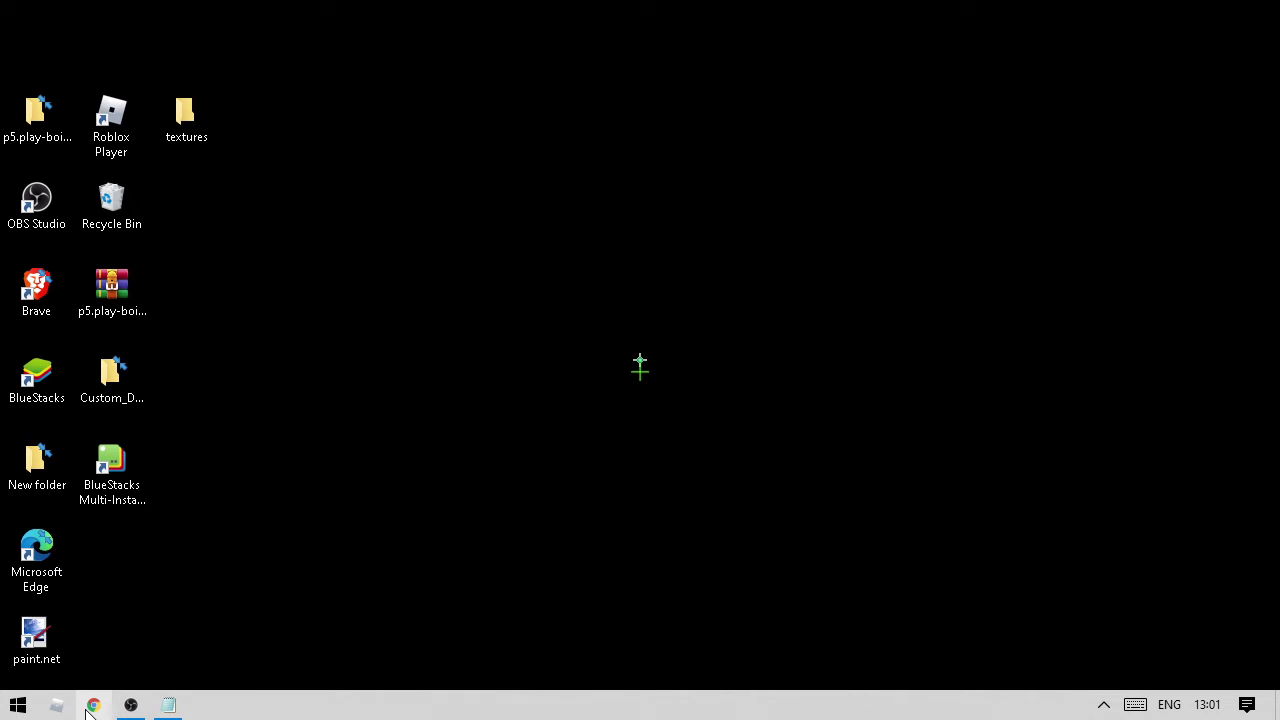
{"action": "left_click", "coordinate": [92, 705]}
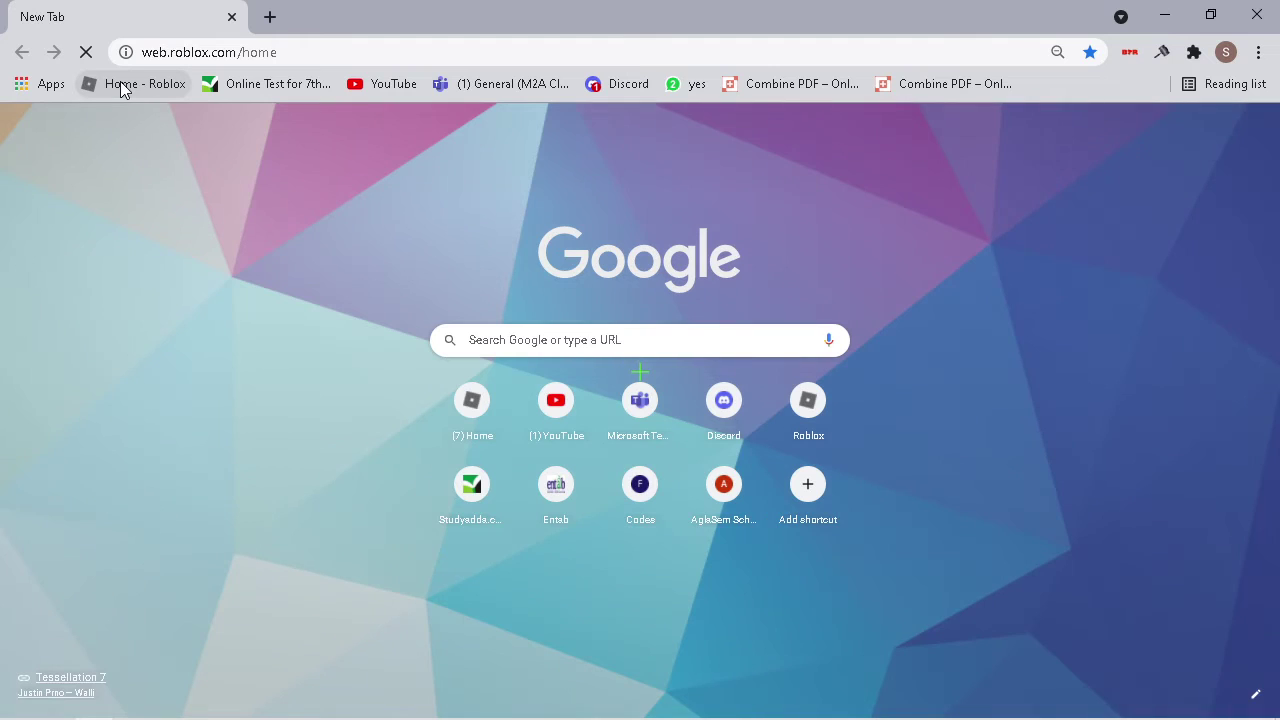